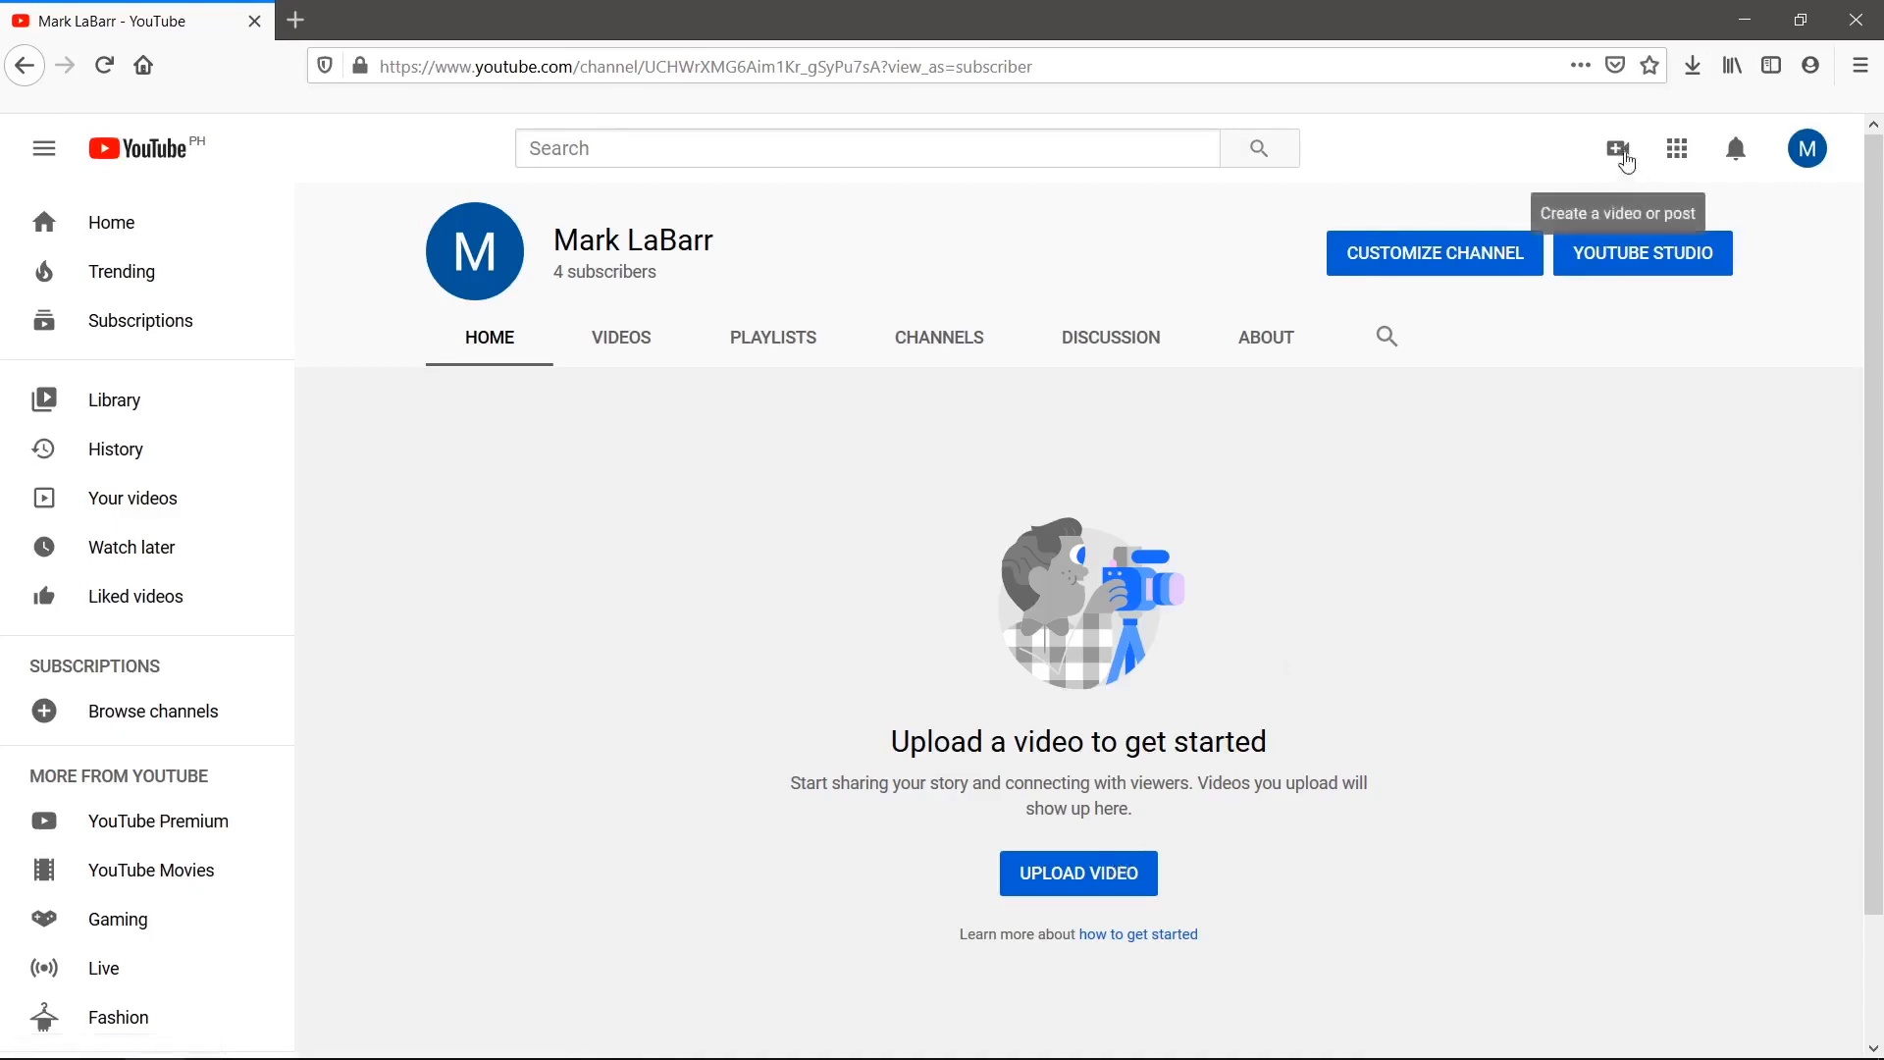
# - Start a new video upload and add the file Grumpleskin the Cat.mp4 from the file explorer window
pyautogui.click(1625, 157)
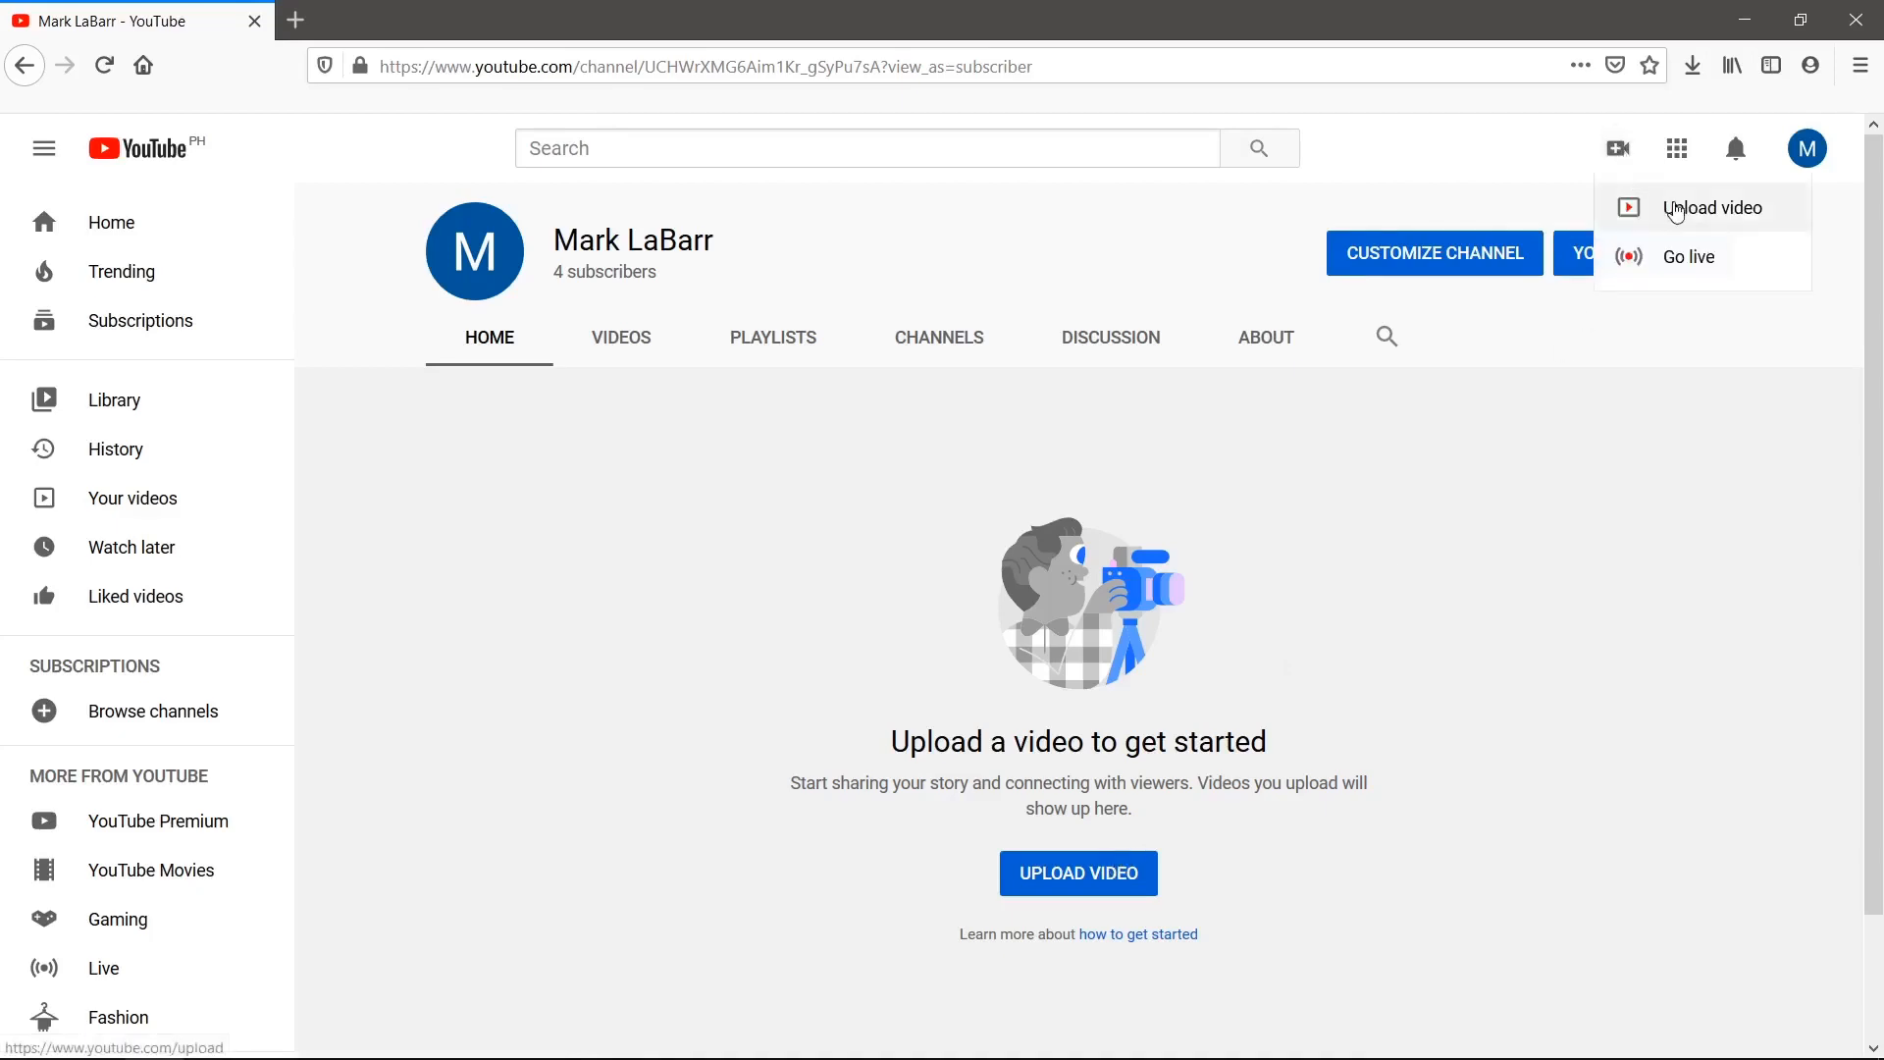
pyautogui.click(1676, 209)
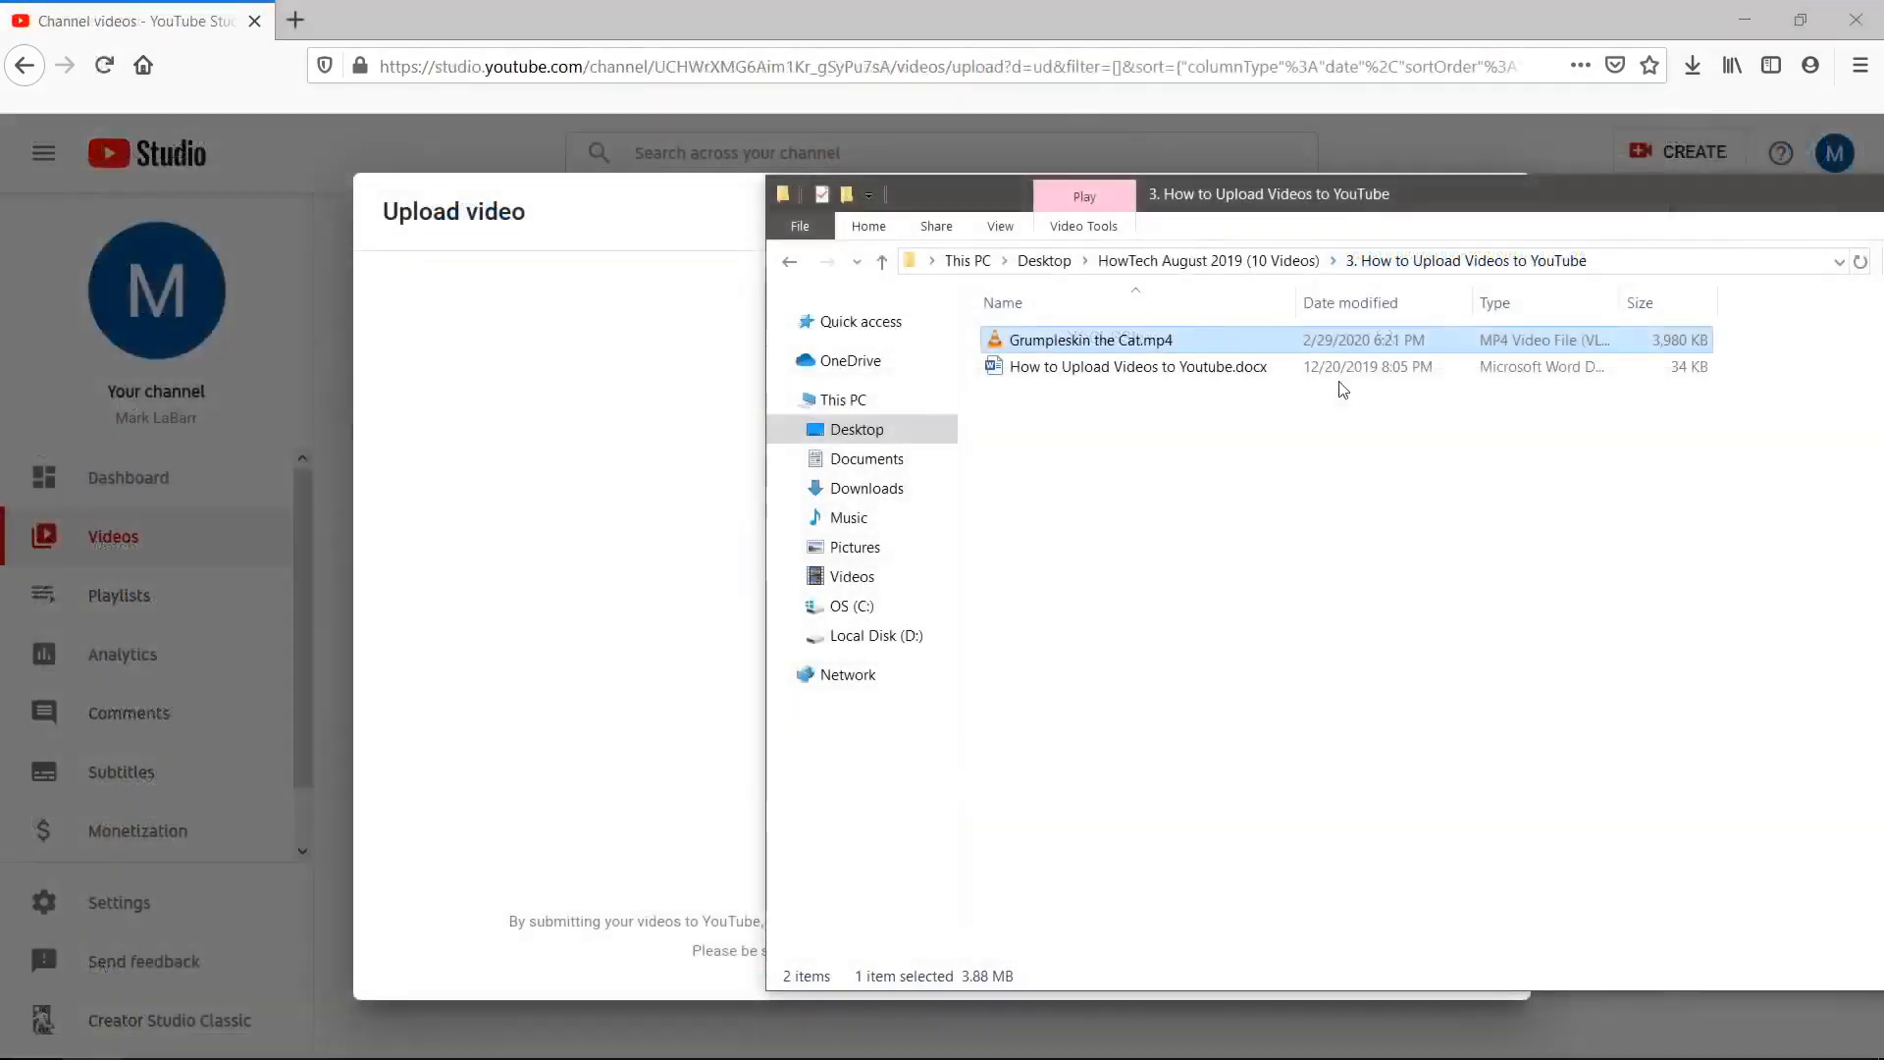
pyautogui.moveTo(1198, 196); pyautogui.dragTo(1647, 113)
pyautogui.moveTo(1528, 257); pyautogui.dragTo(1051, 387)
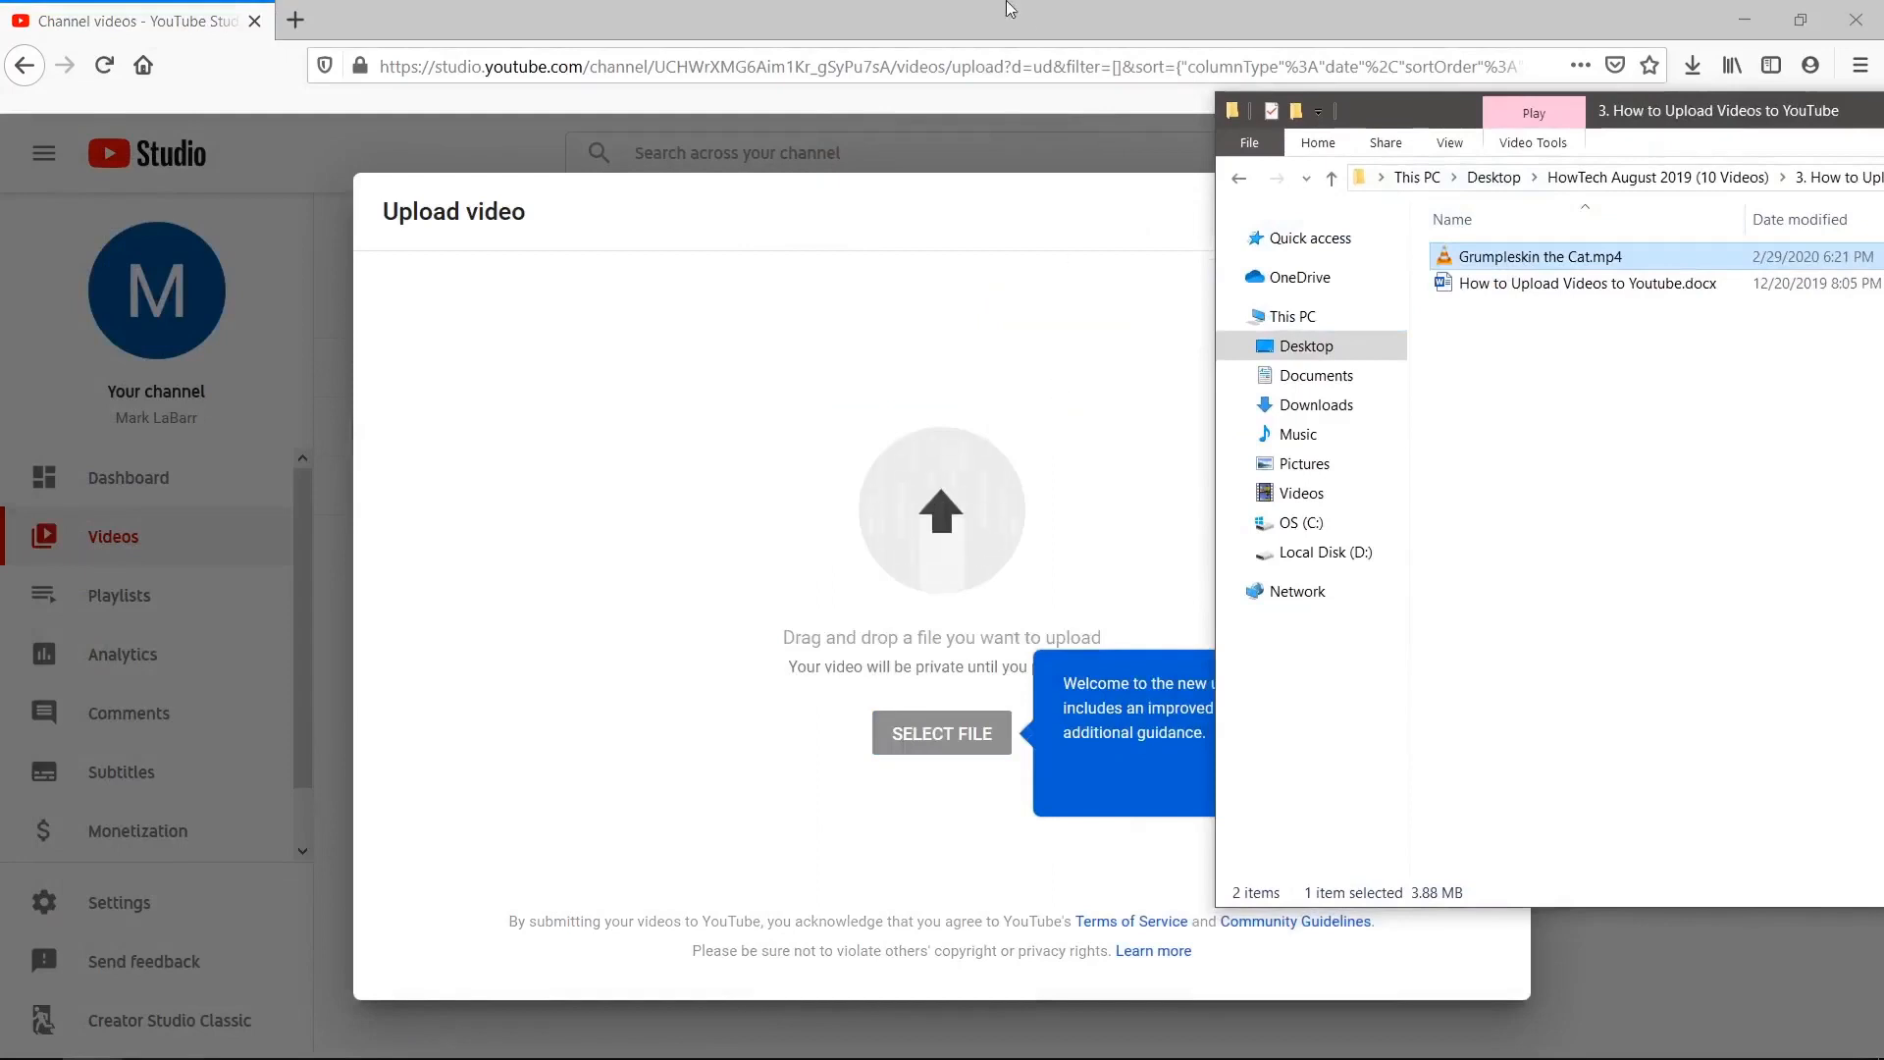
pyautogui.click(1057, 392)
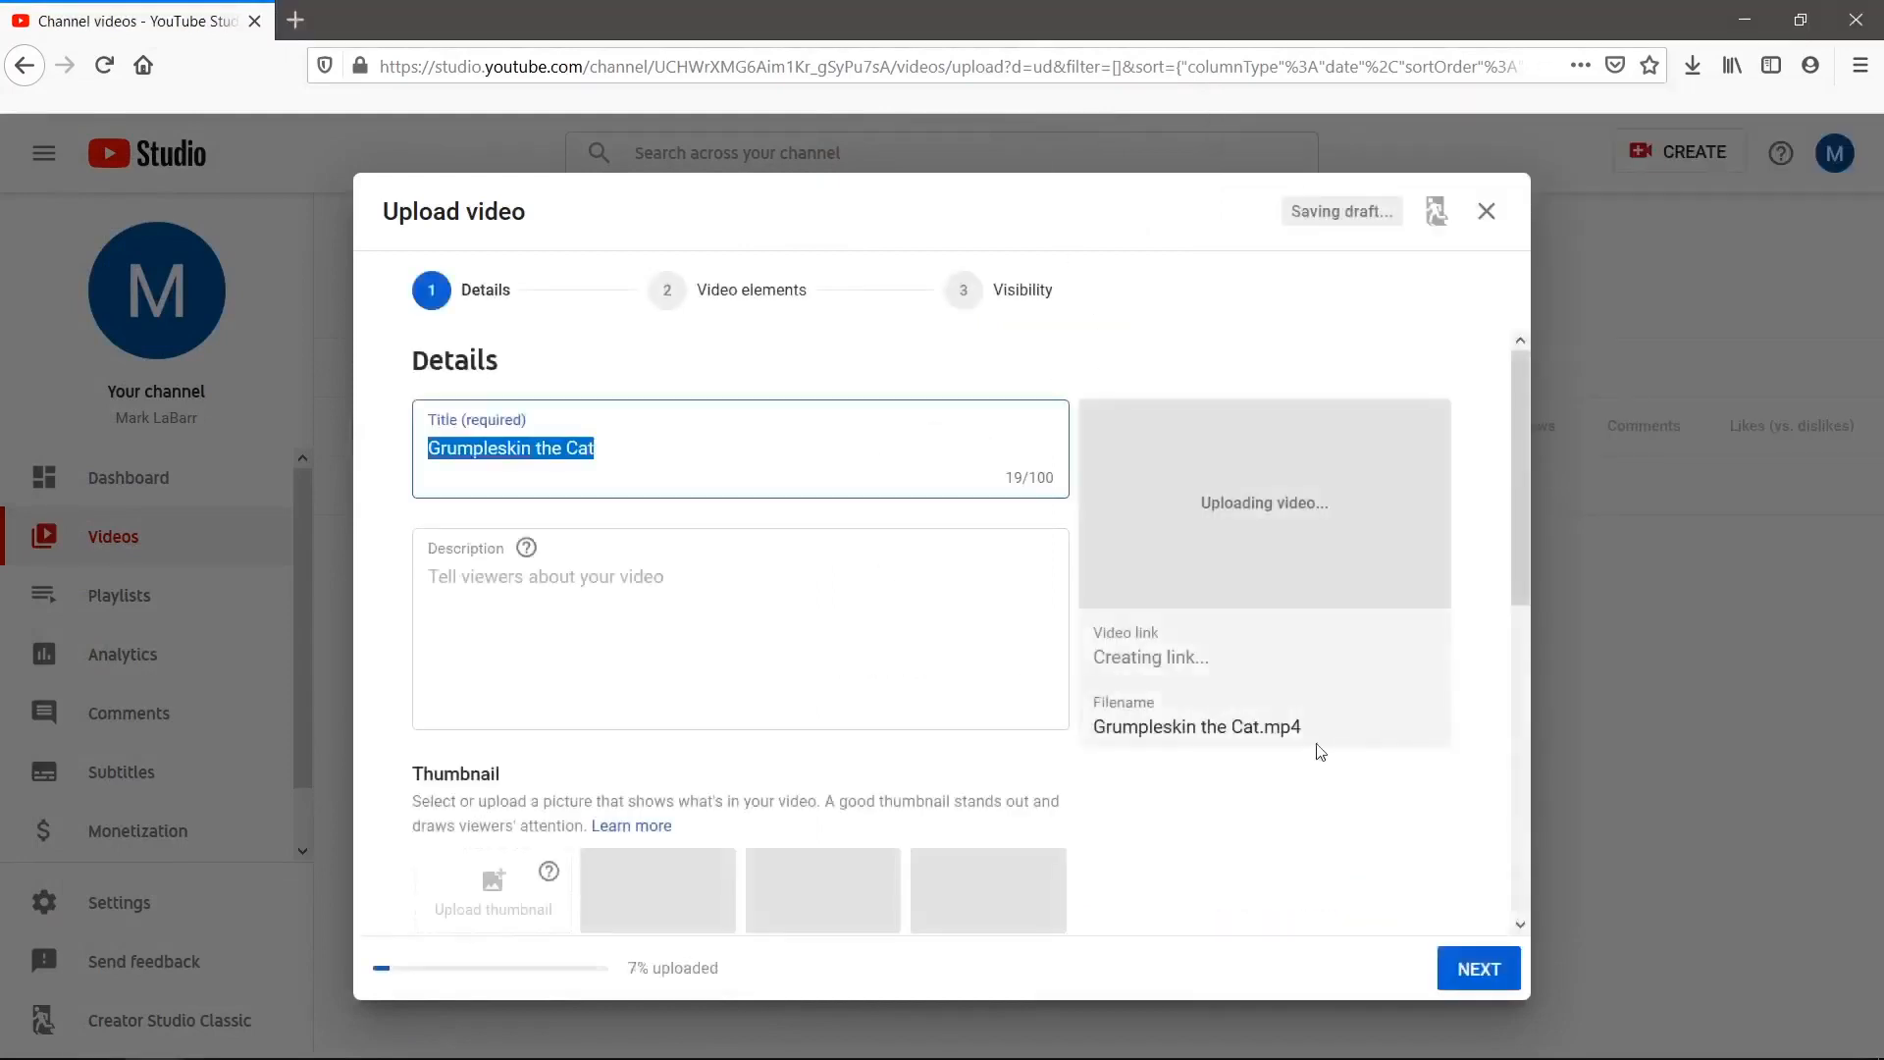
# - Keep the suggested video title and enter the description "Grumpleskin the cat blinking"
pyautogui.click(618, 449)
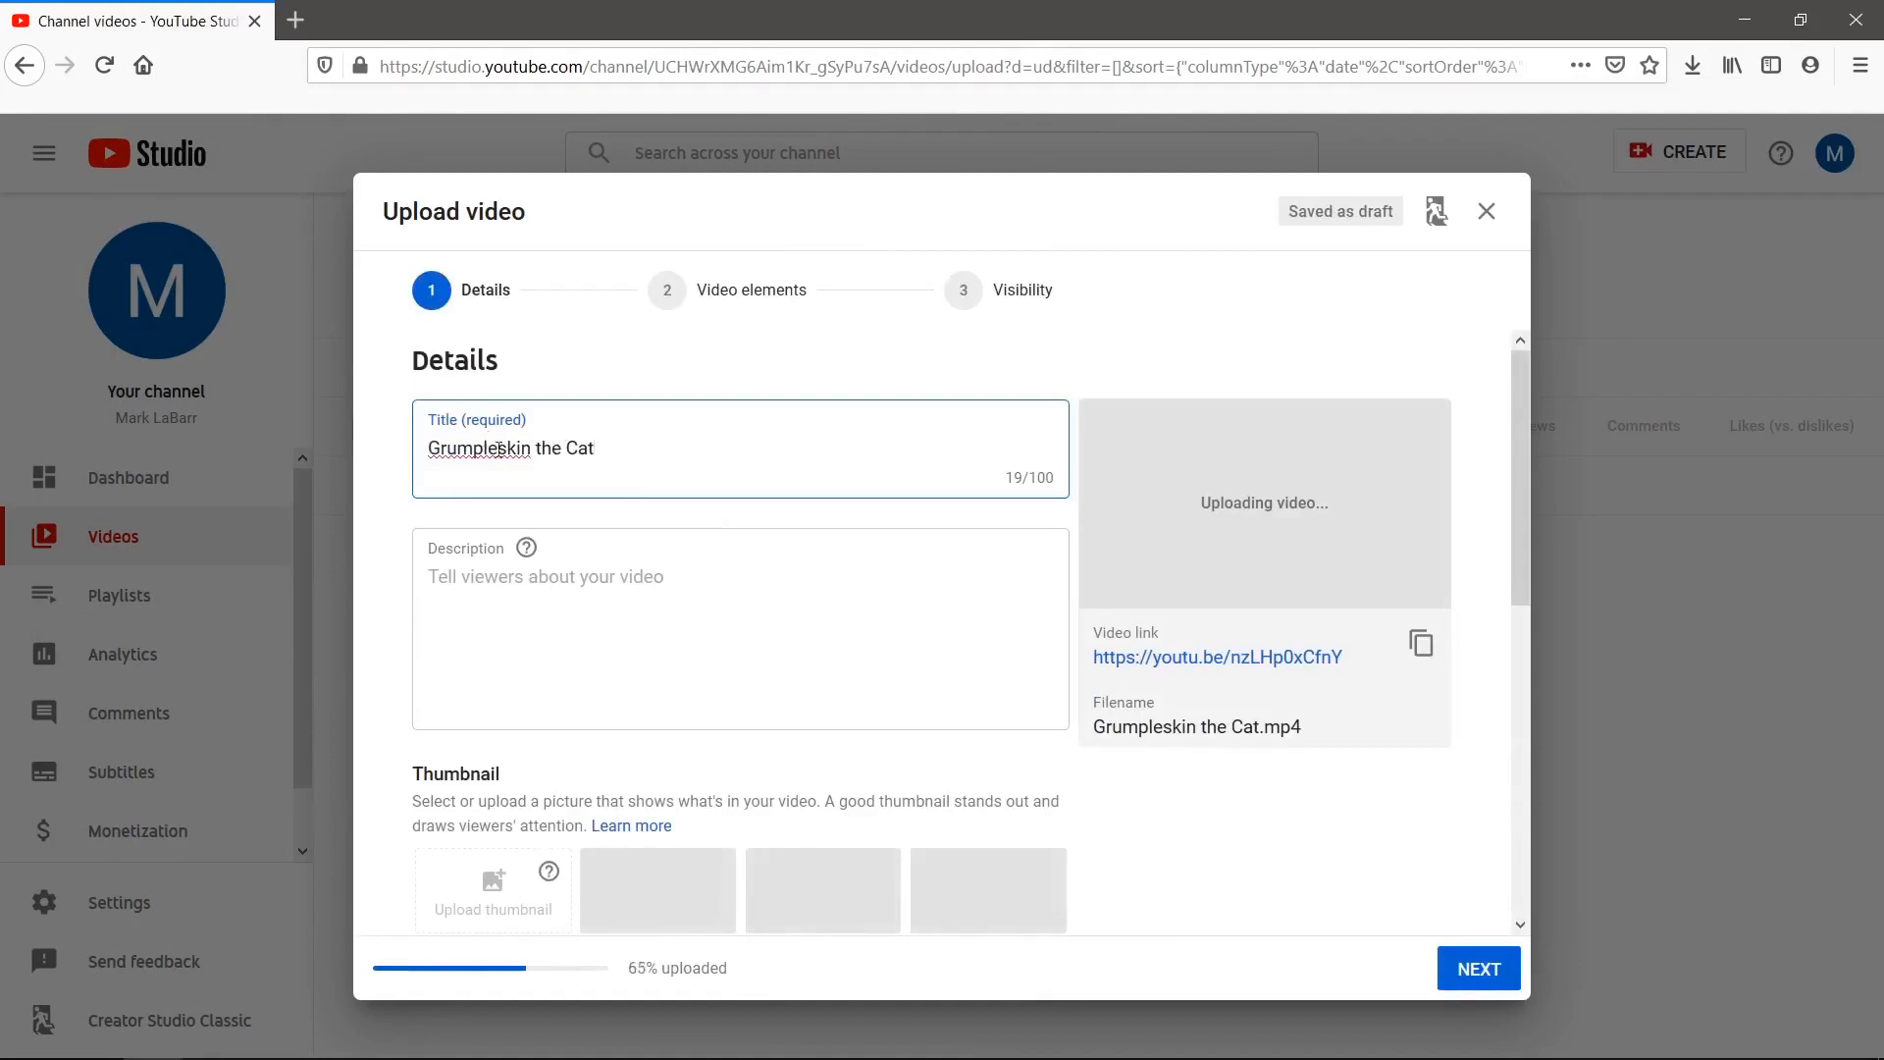
pyautogui.scroll(-2, 515, 471)
pyautogui.click(555, 495)
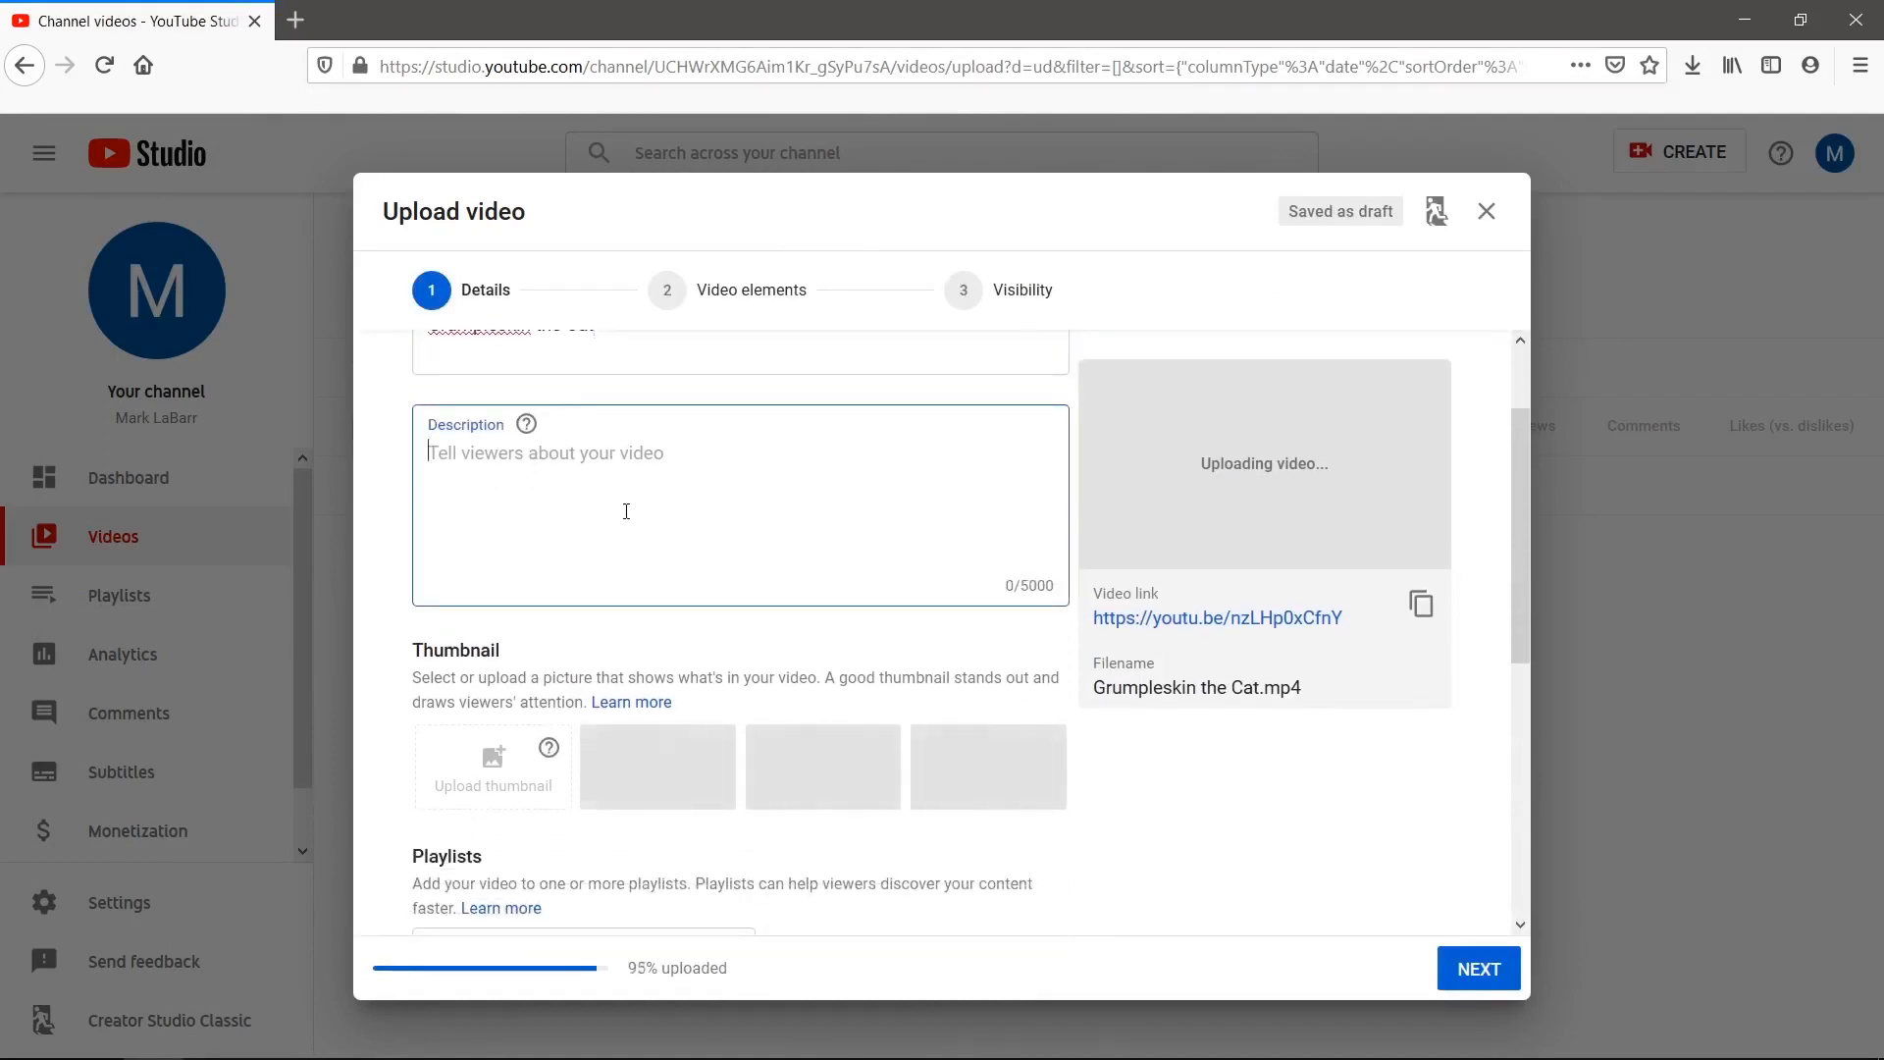
pyautogui.write('Grumpleskin the cat blinking')
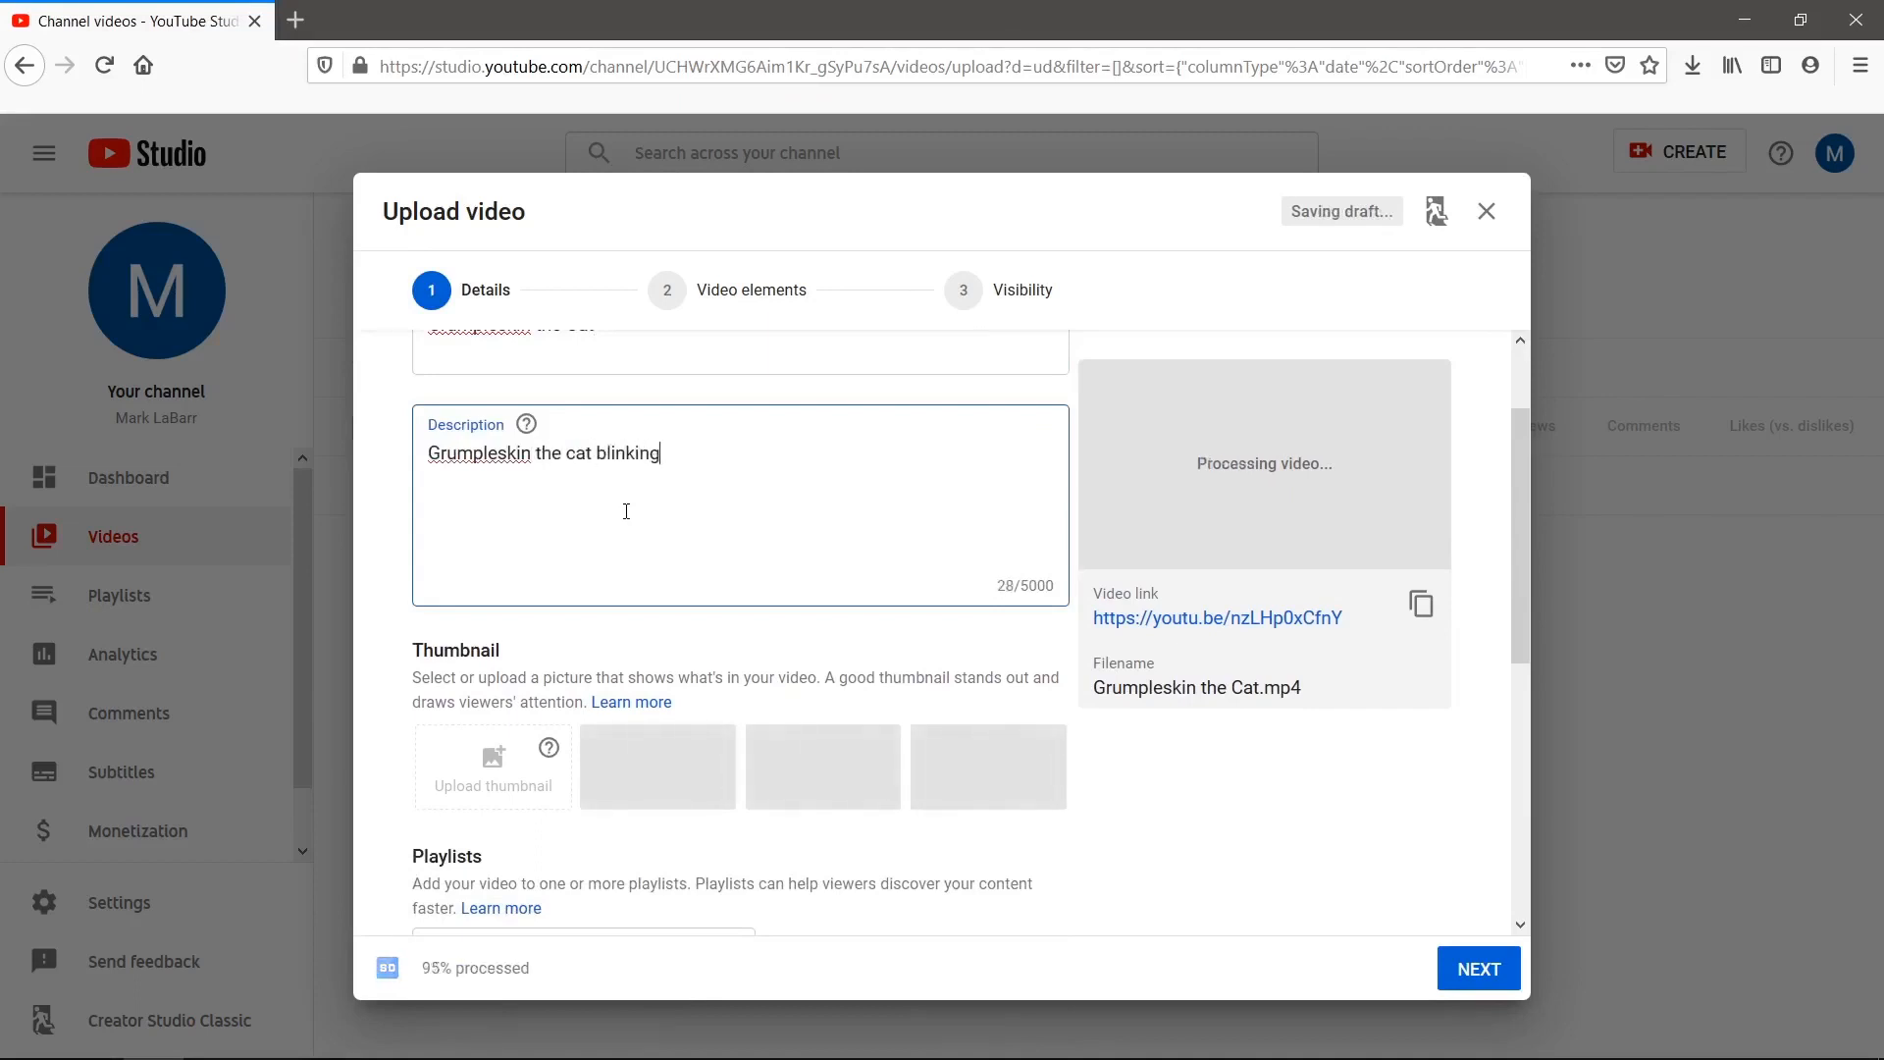
# - Create a public playlist titled "Cat Videos" and add the uploaded video to it
pyautogui.scroll(-3, 626, 511)
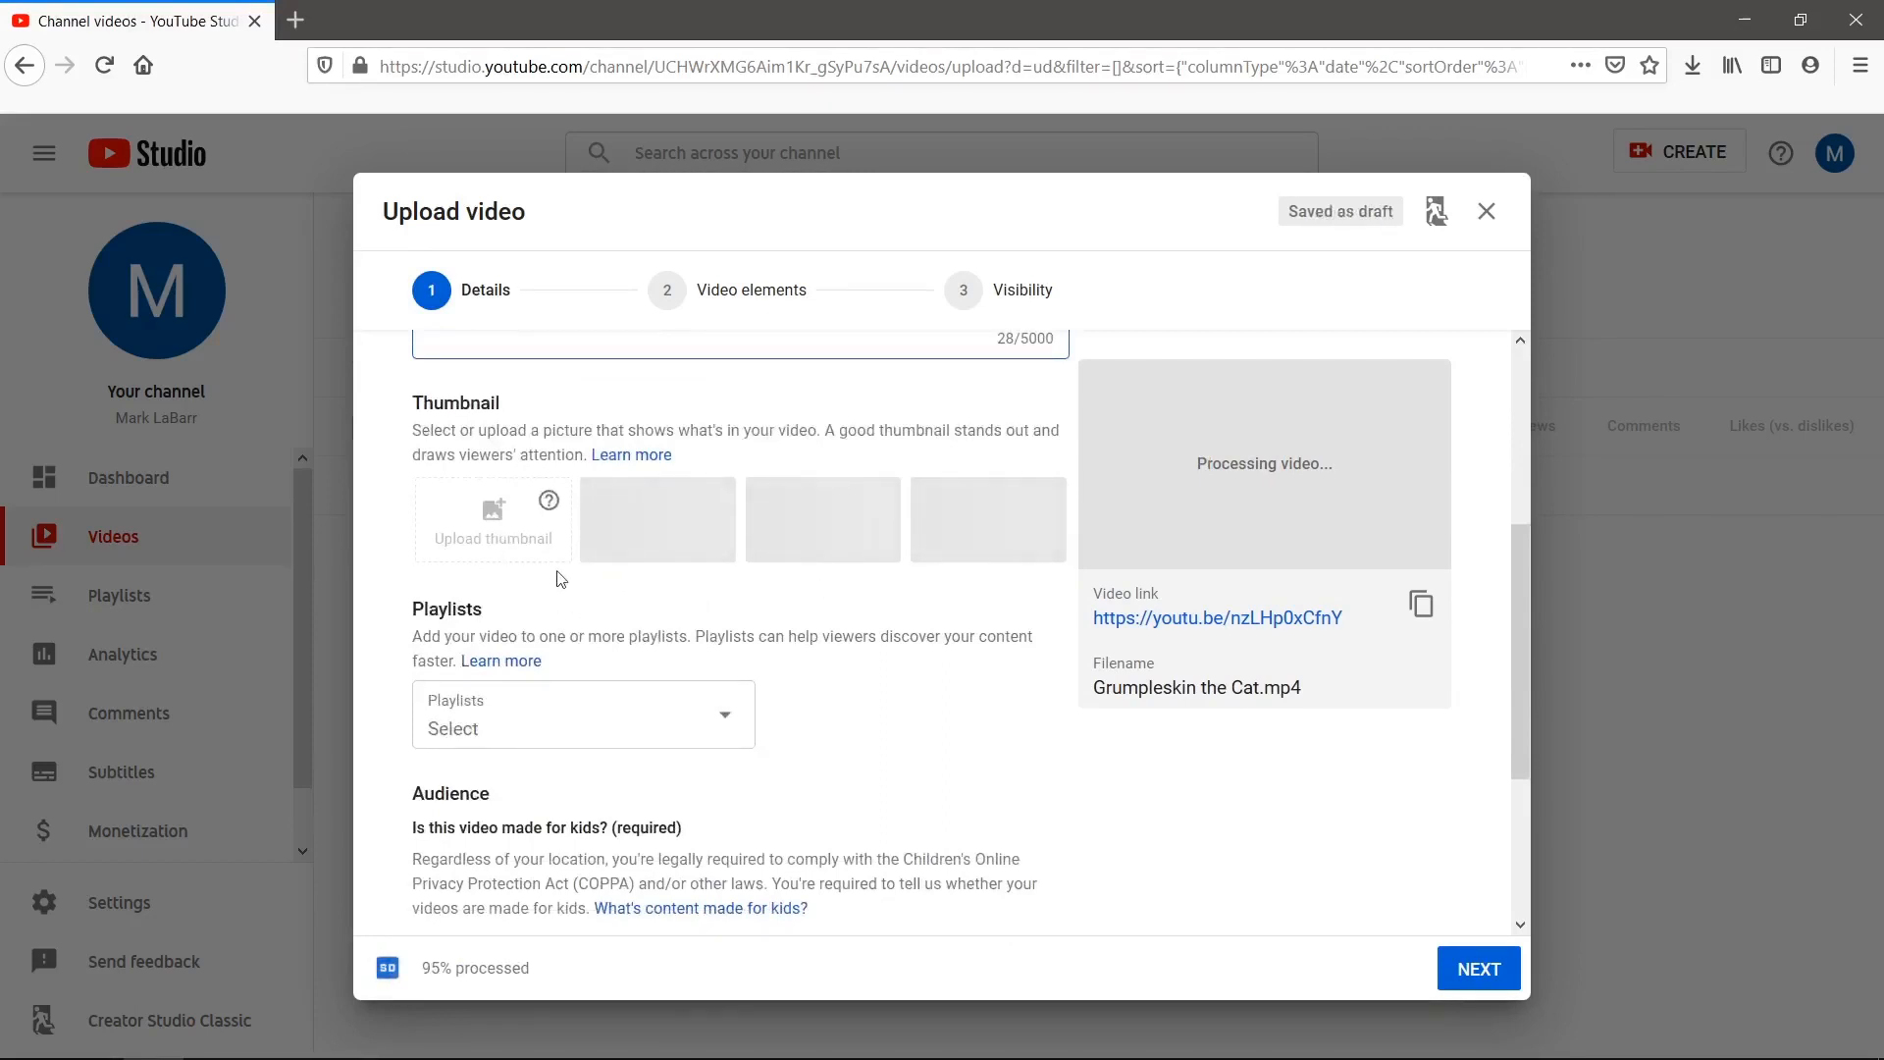
pyautogui.moveTo(549, 505)
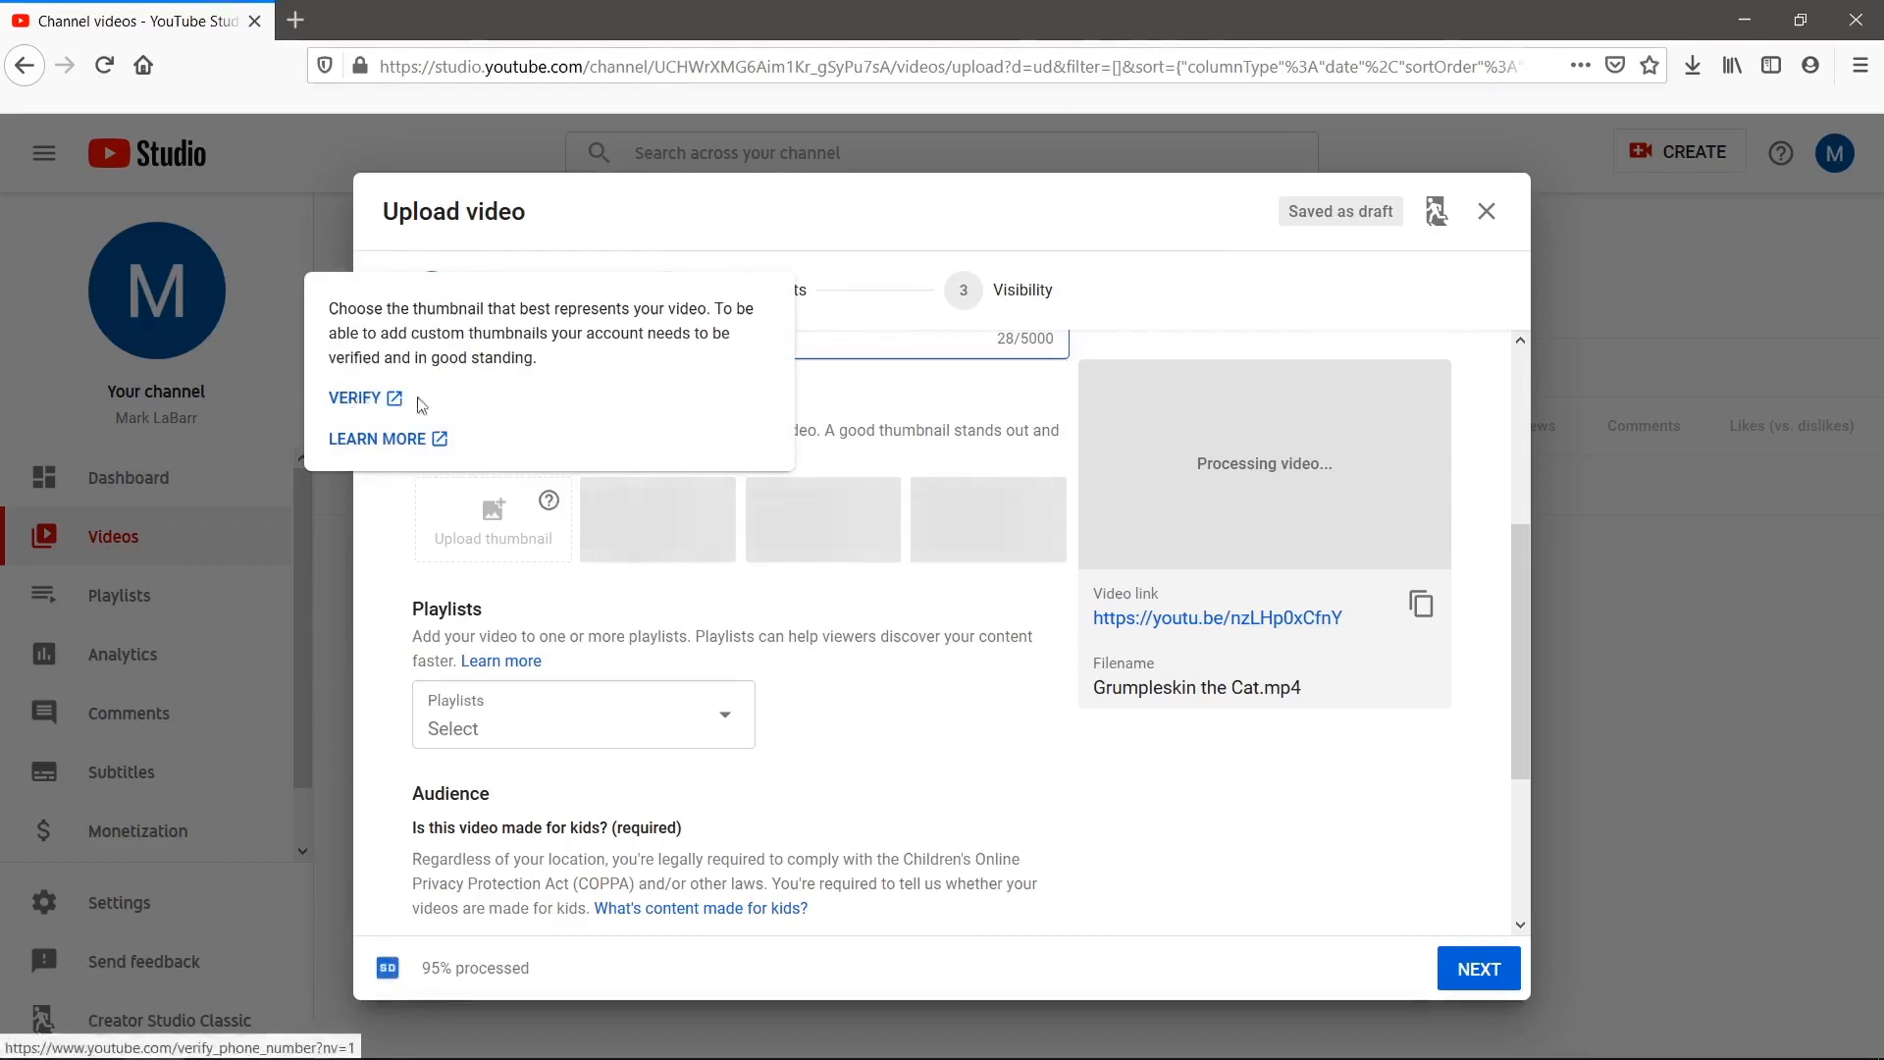
pyautogui.scroll(-2, 785, 569)
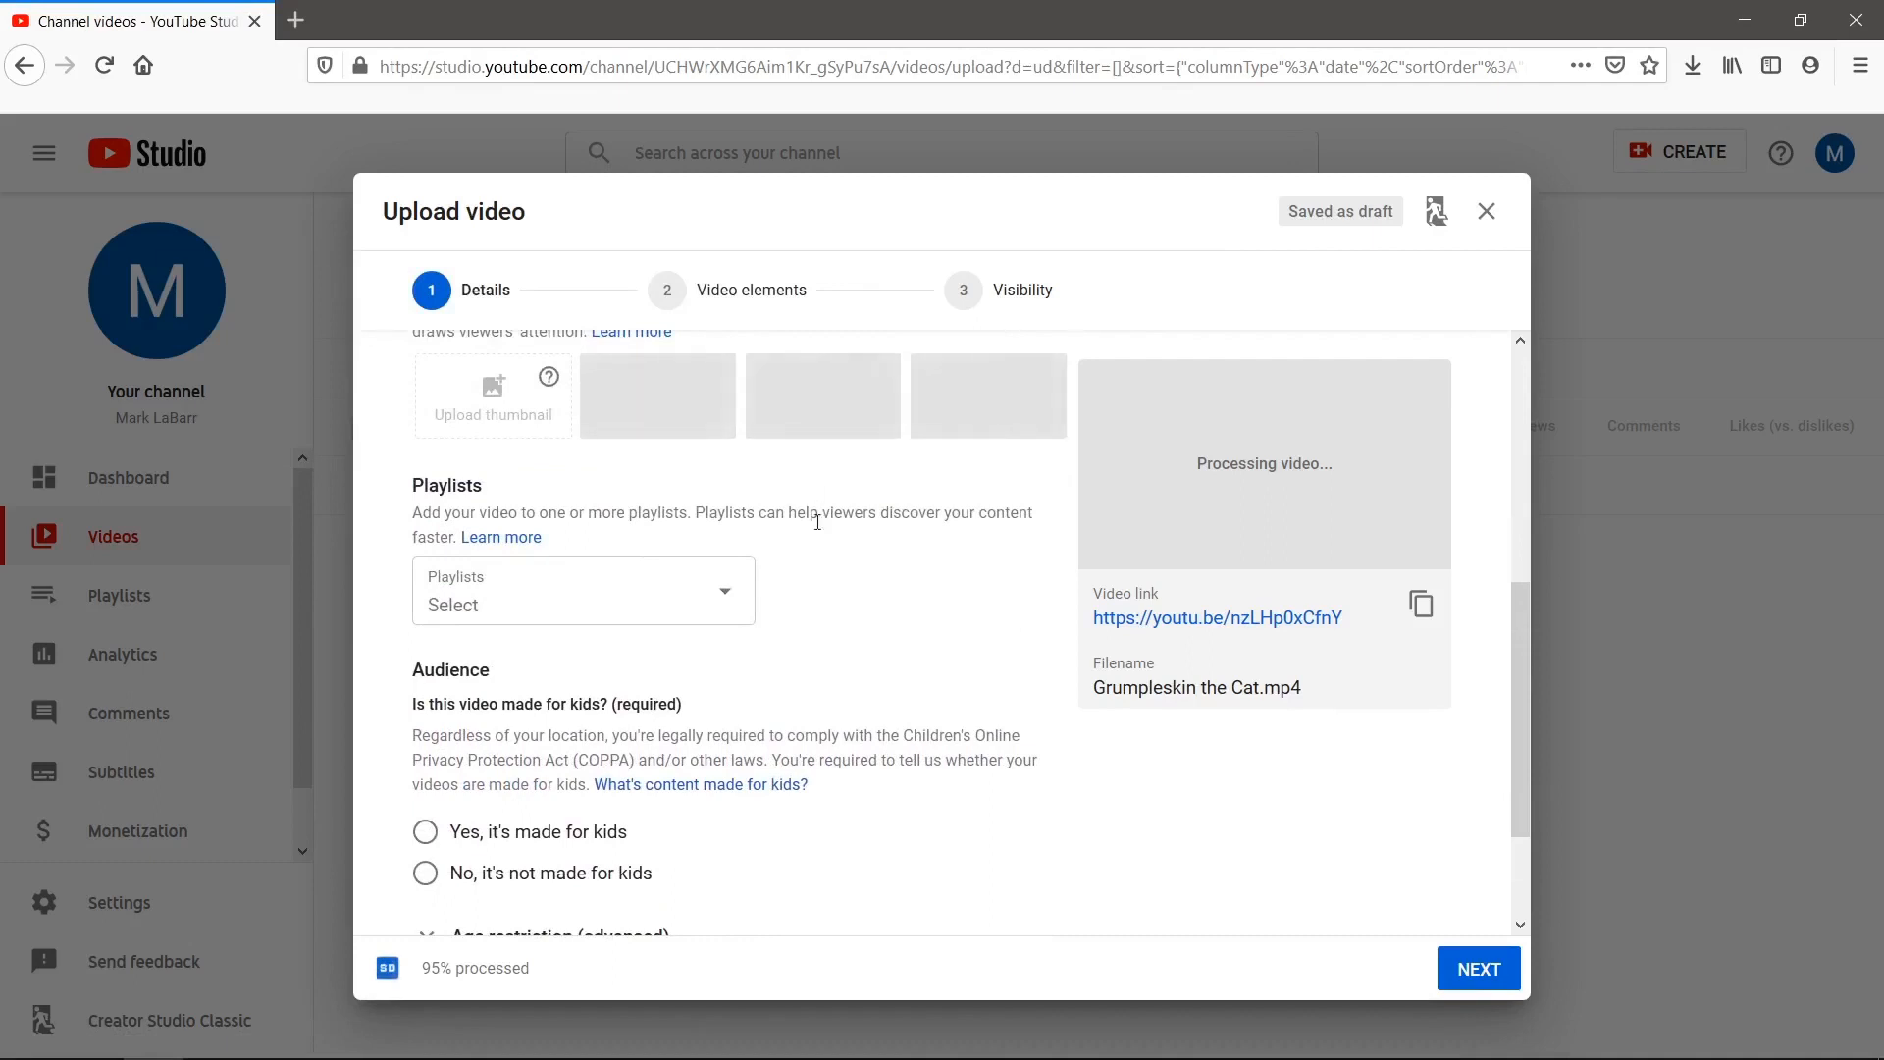
pyautogui.scroll(-2, 820, 535)
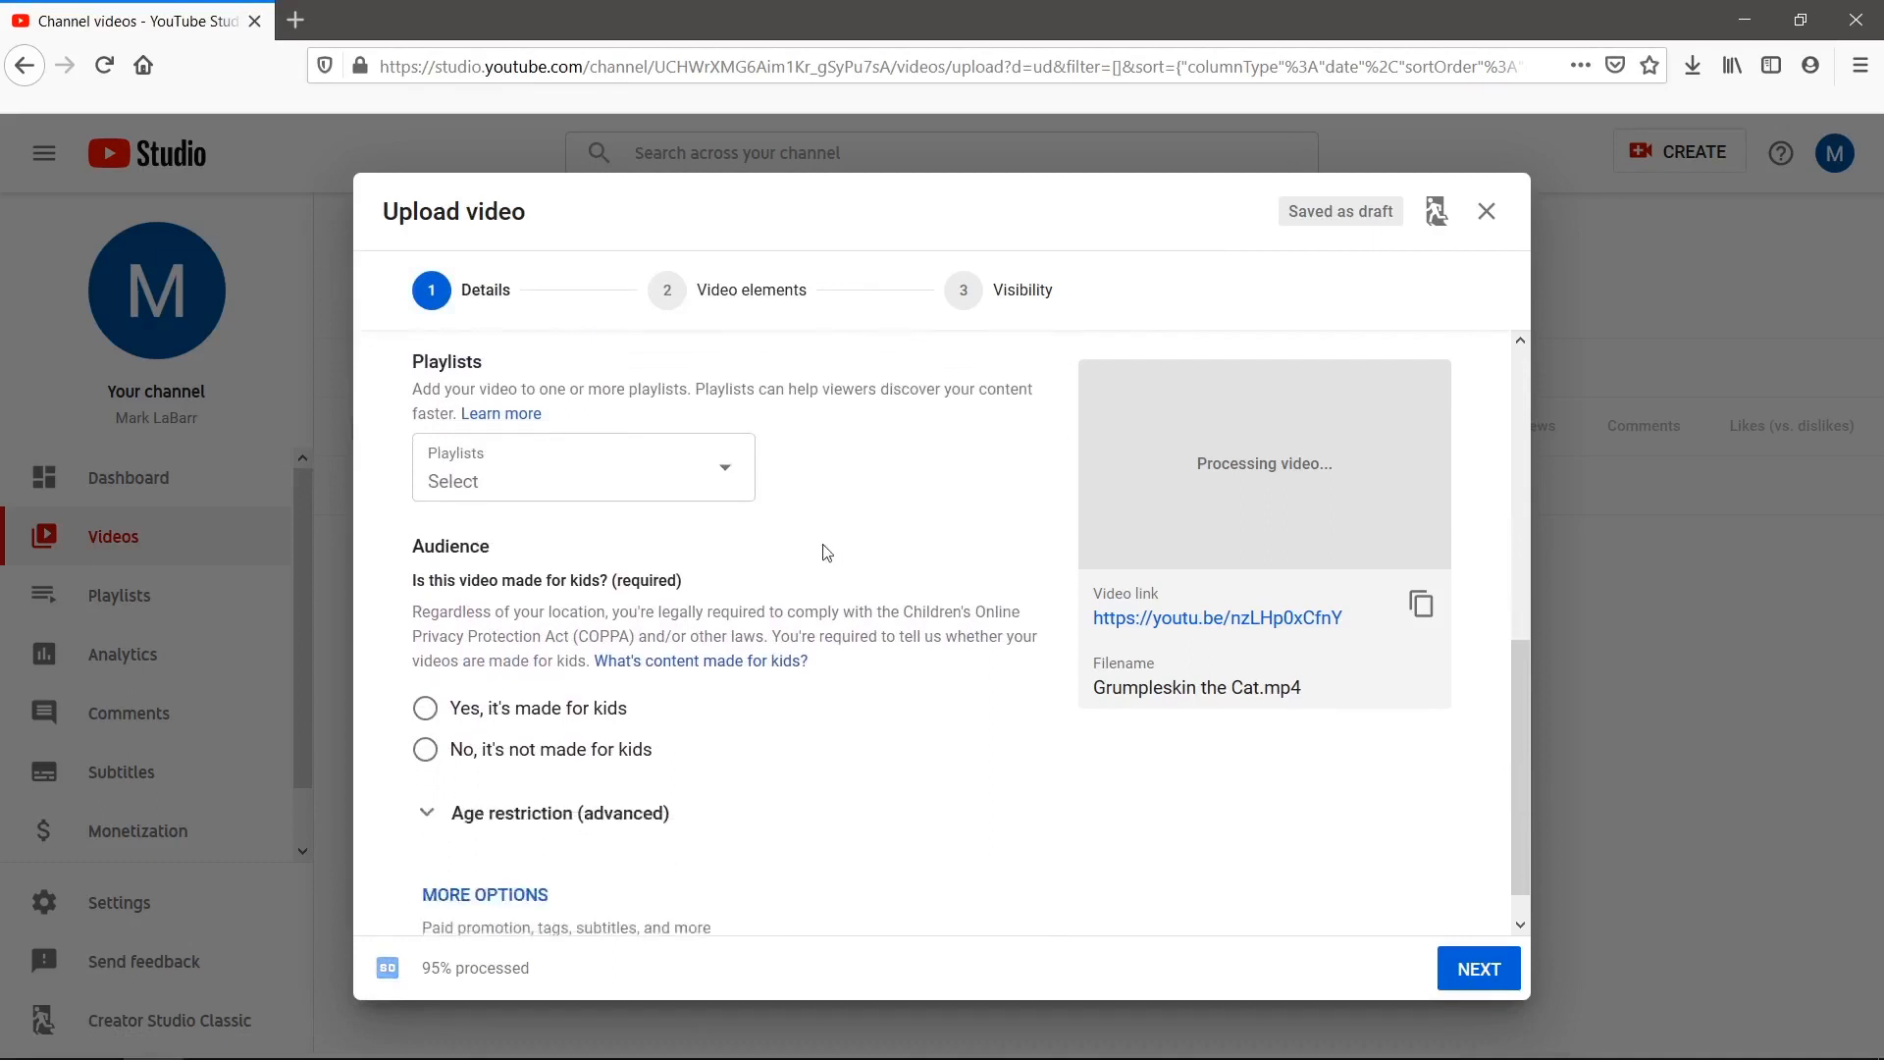
pyautogui.click(728, 485)
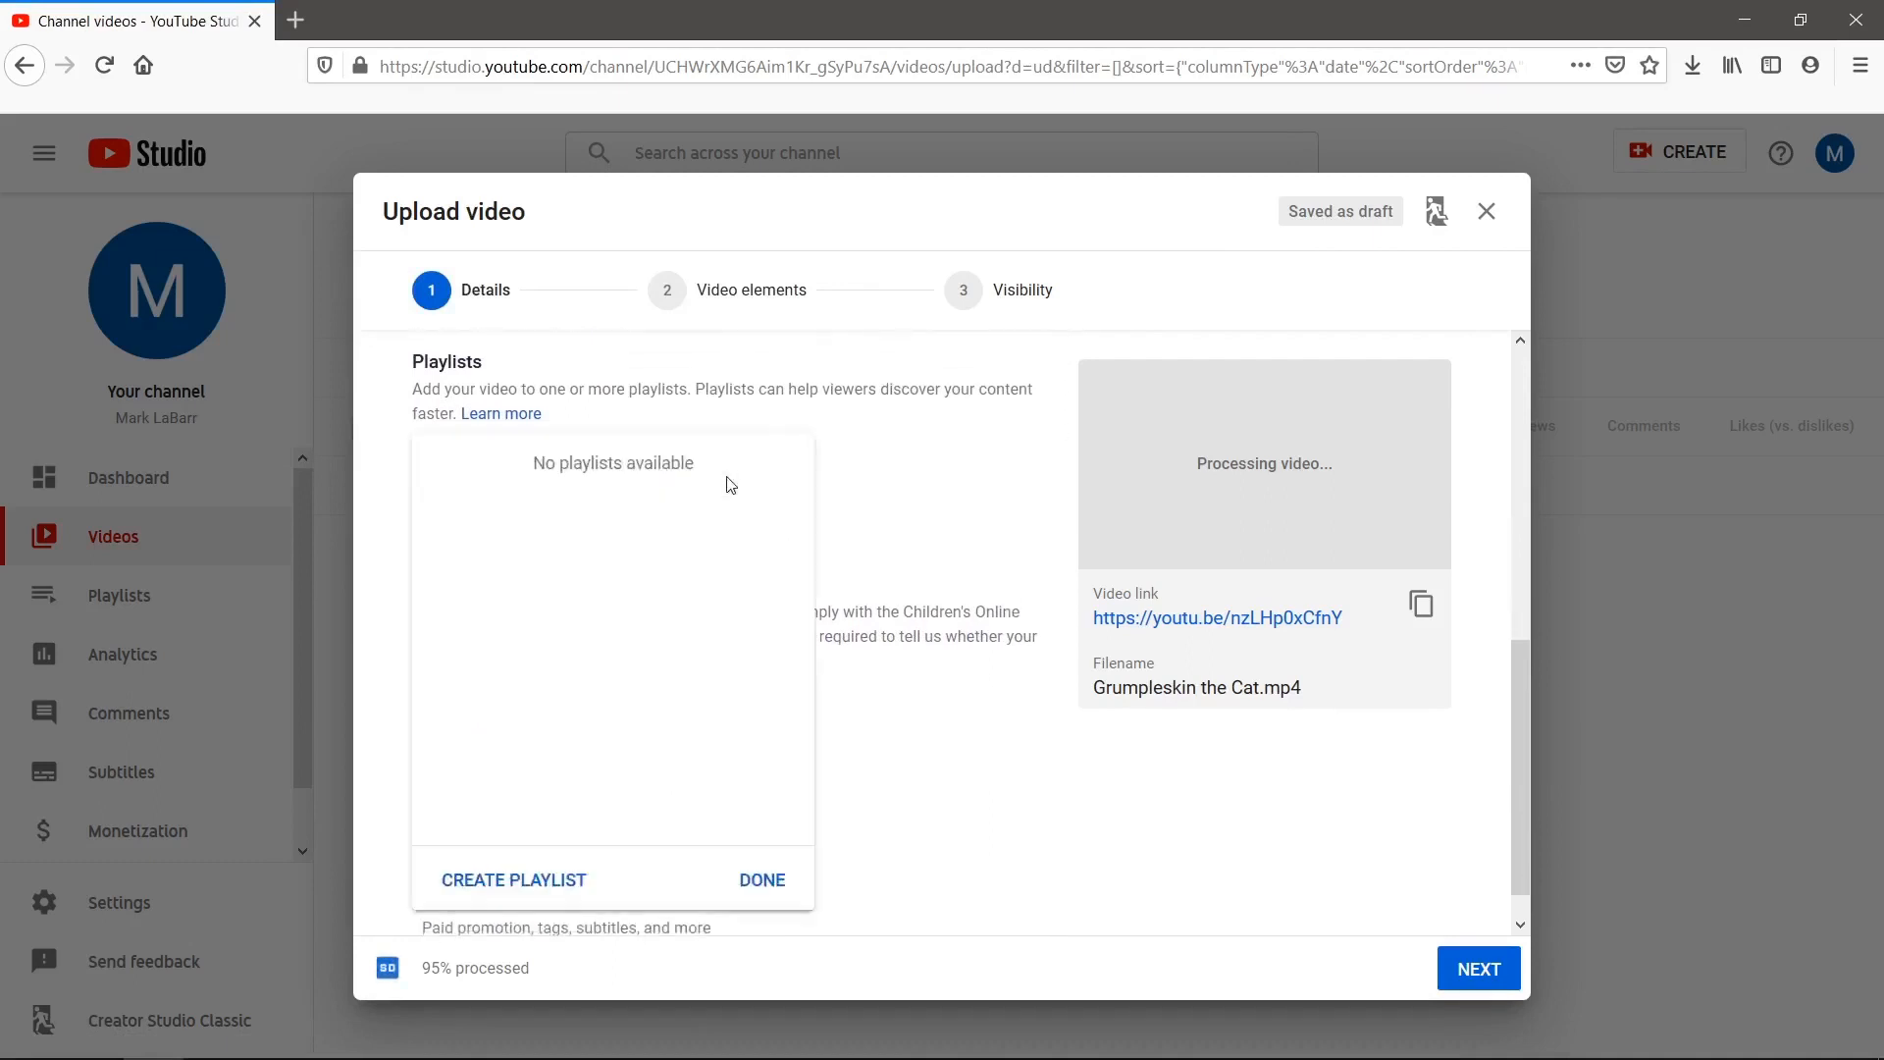
pyautogui.click(534, 889)
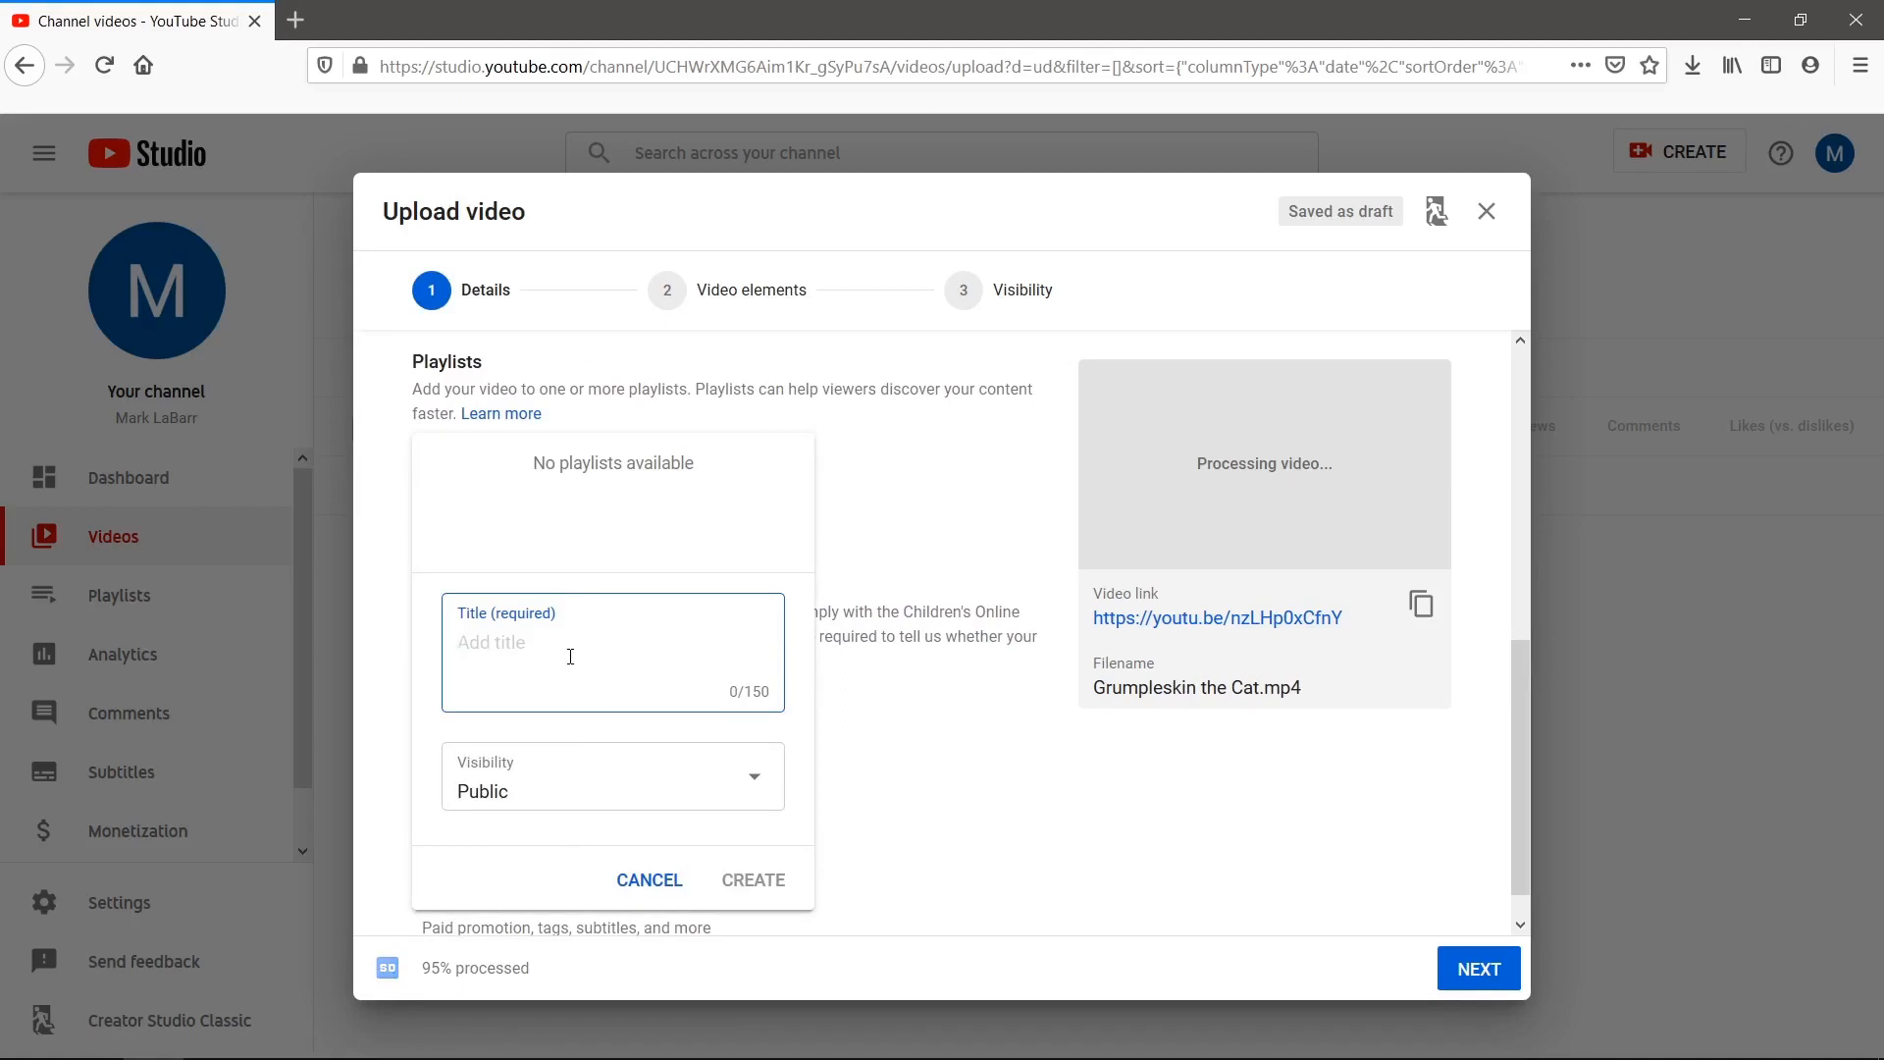
pyautogui.write('Cat Videos')
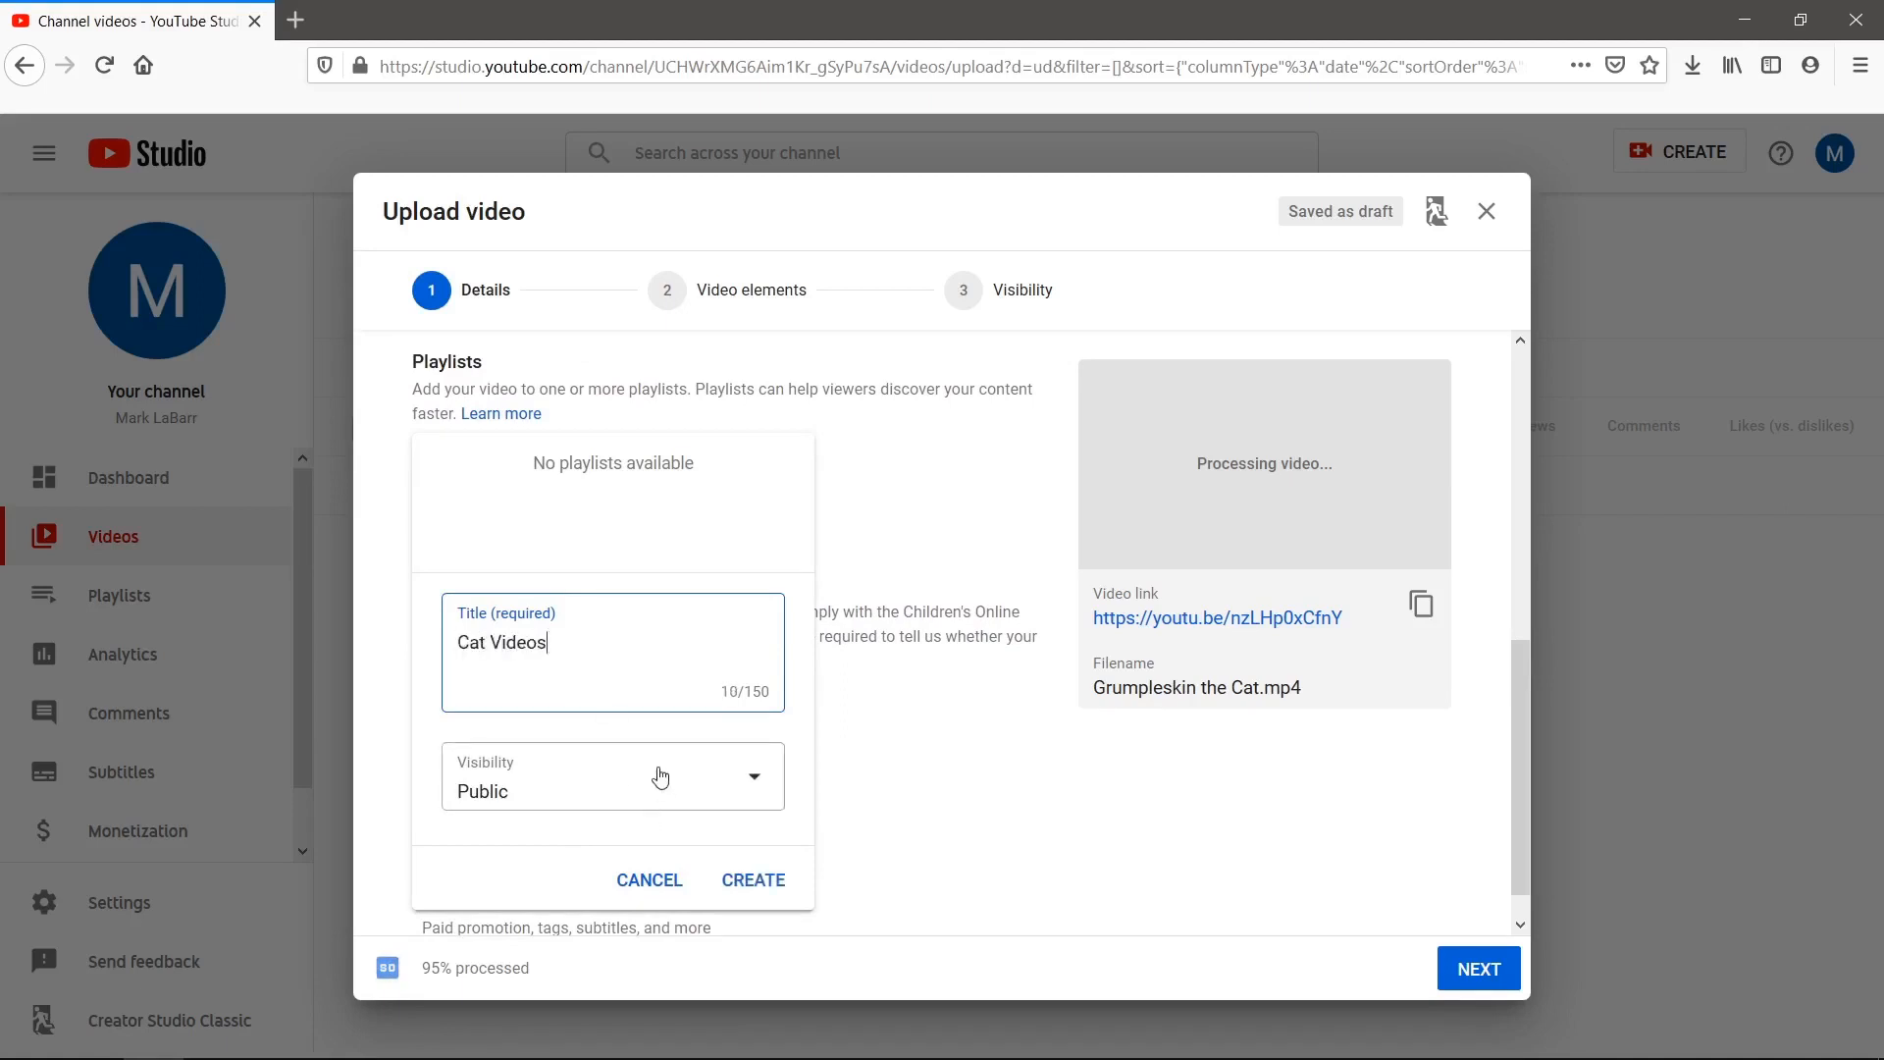
pyautogui.click(756, 880)
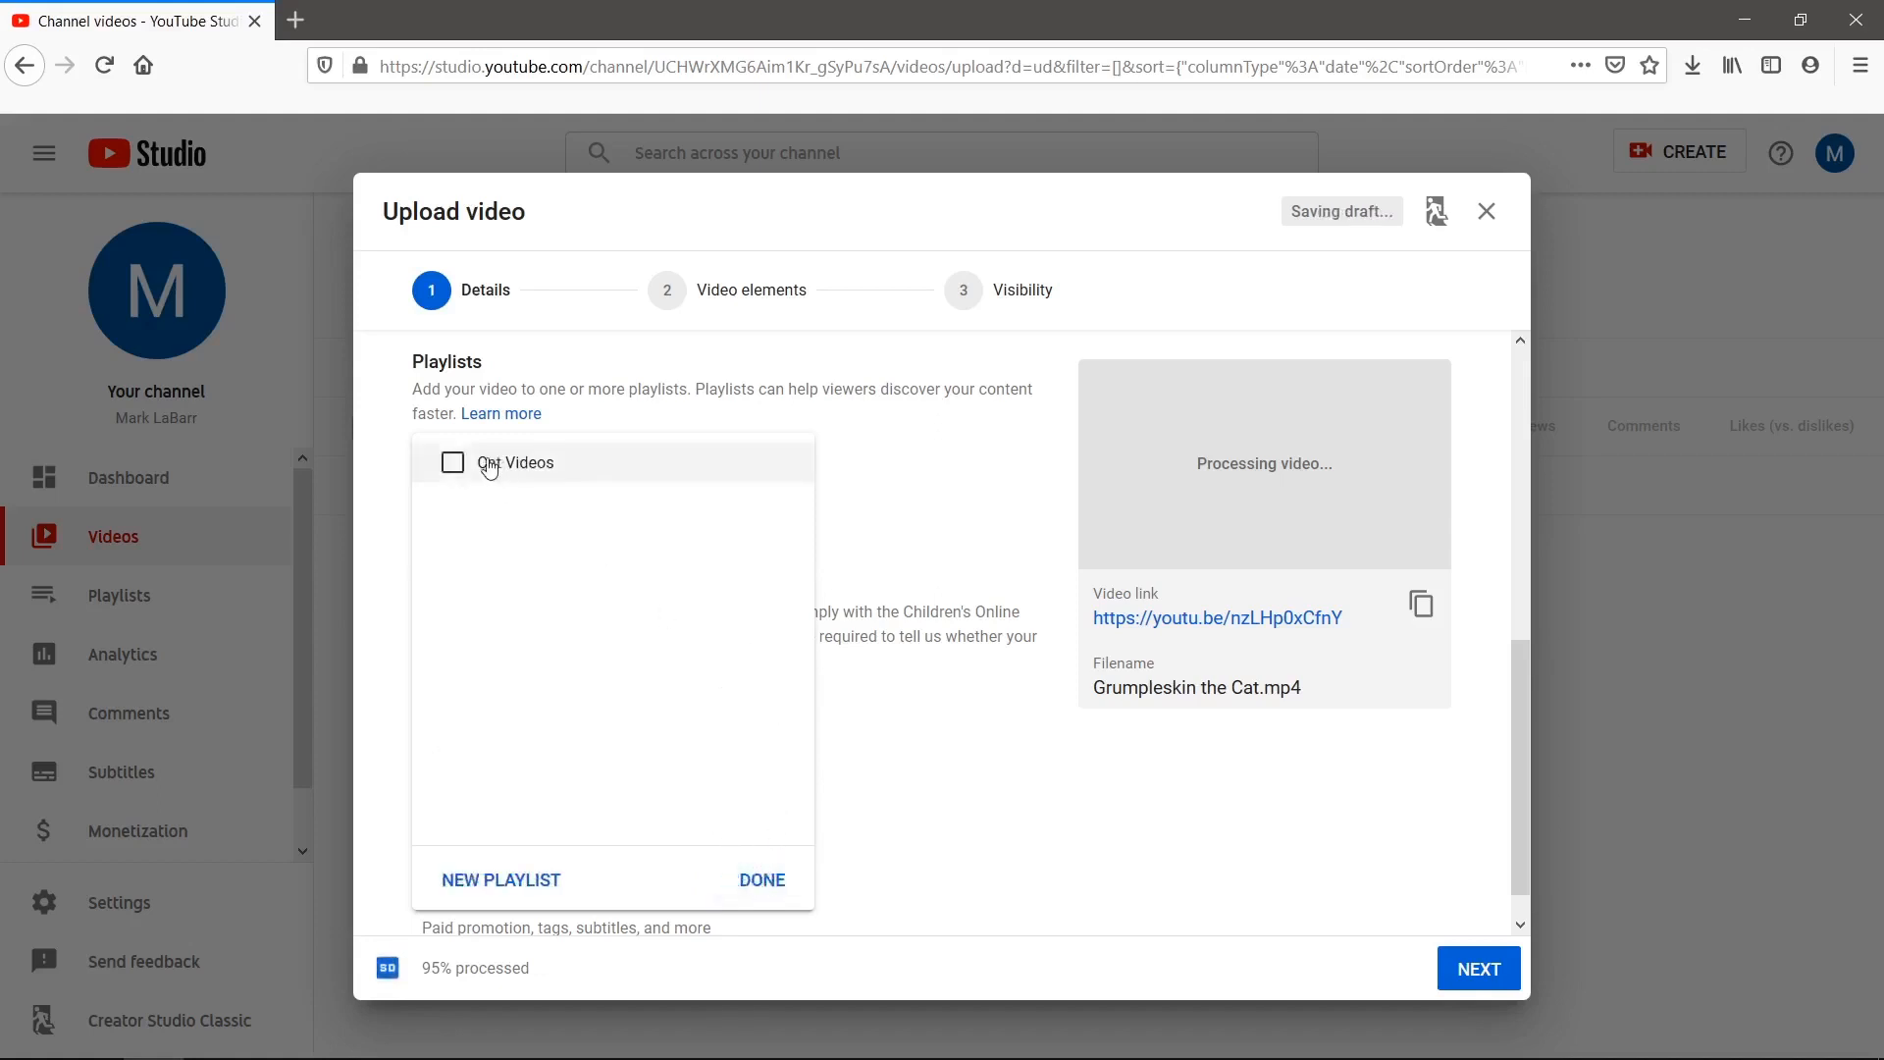
pyautogui.click(454, 465)
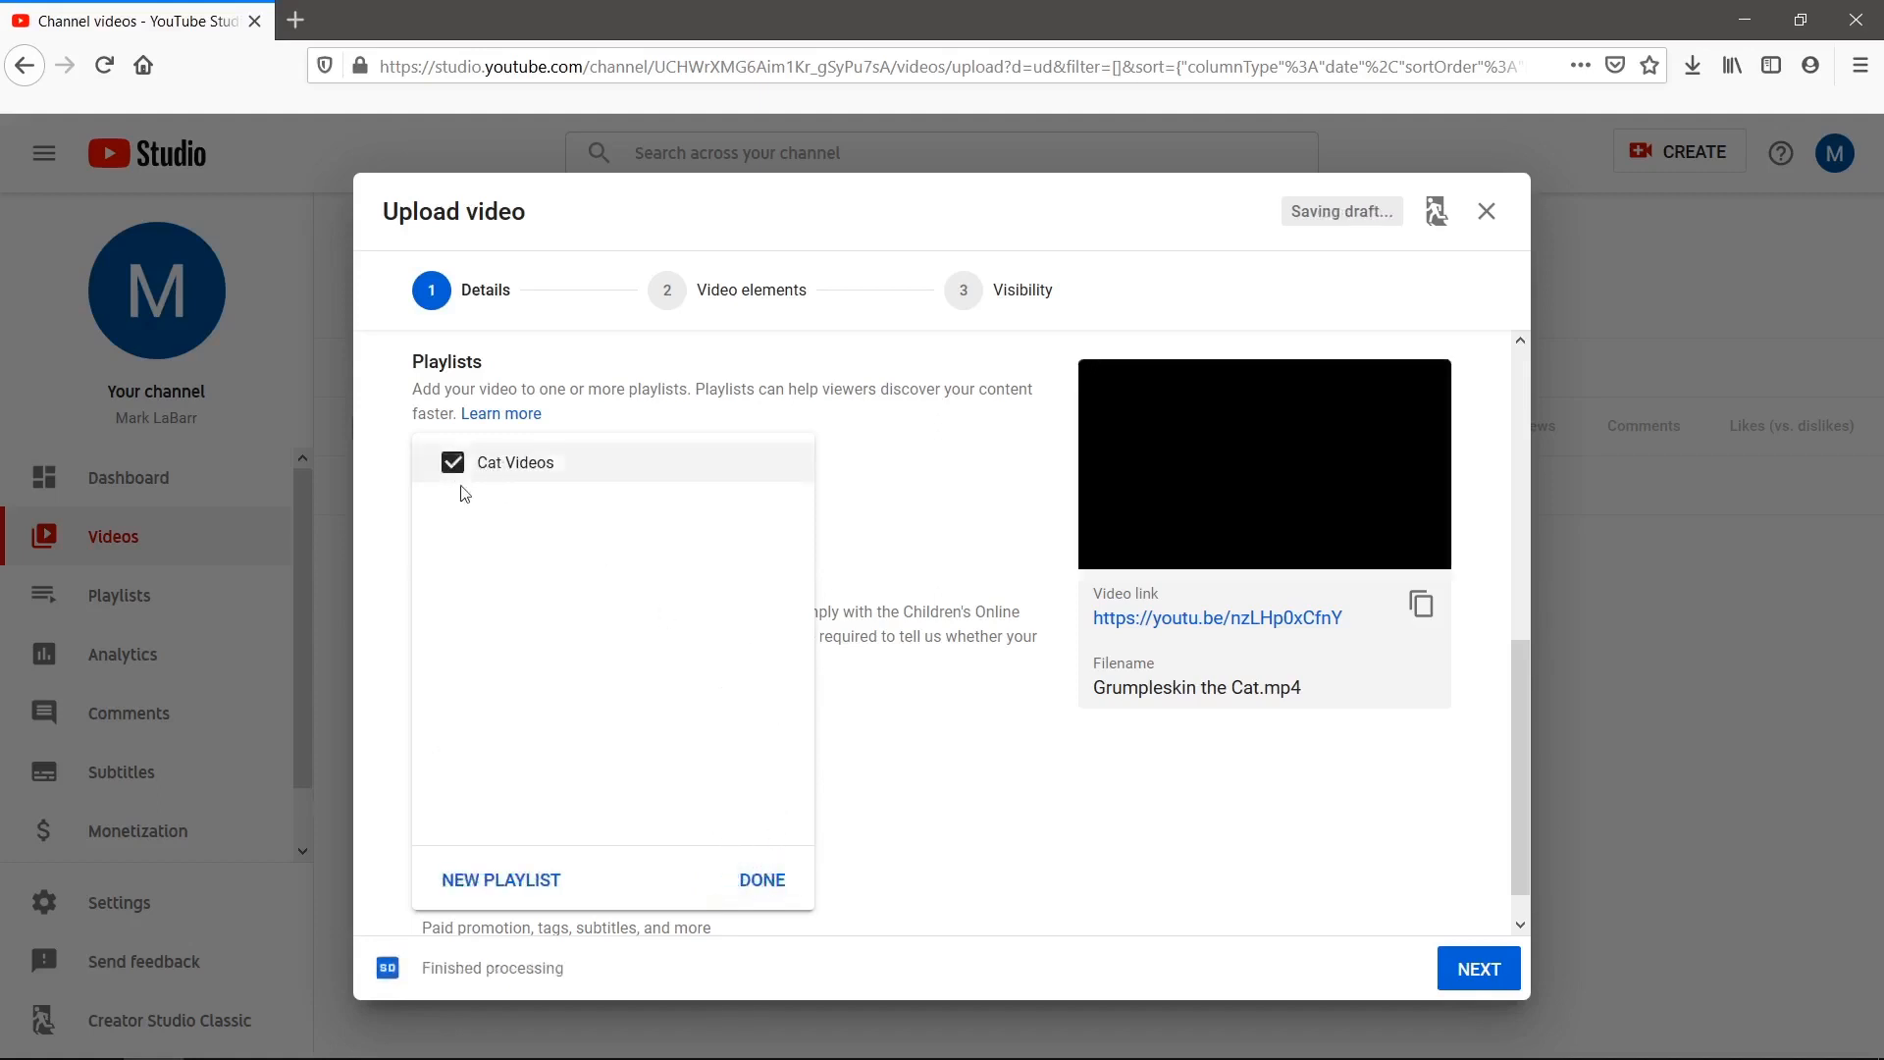
pyautogui.click(765, 883)
# - Mark the video as not made for kids and expand the advanced age restriction options
pyautogui.scroll(-1, 844, 667)
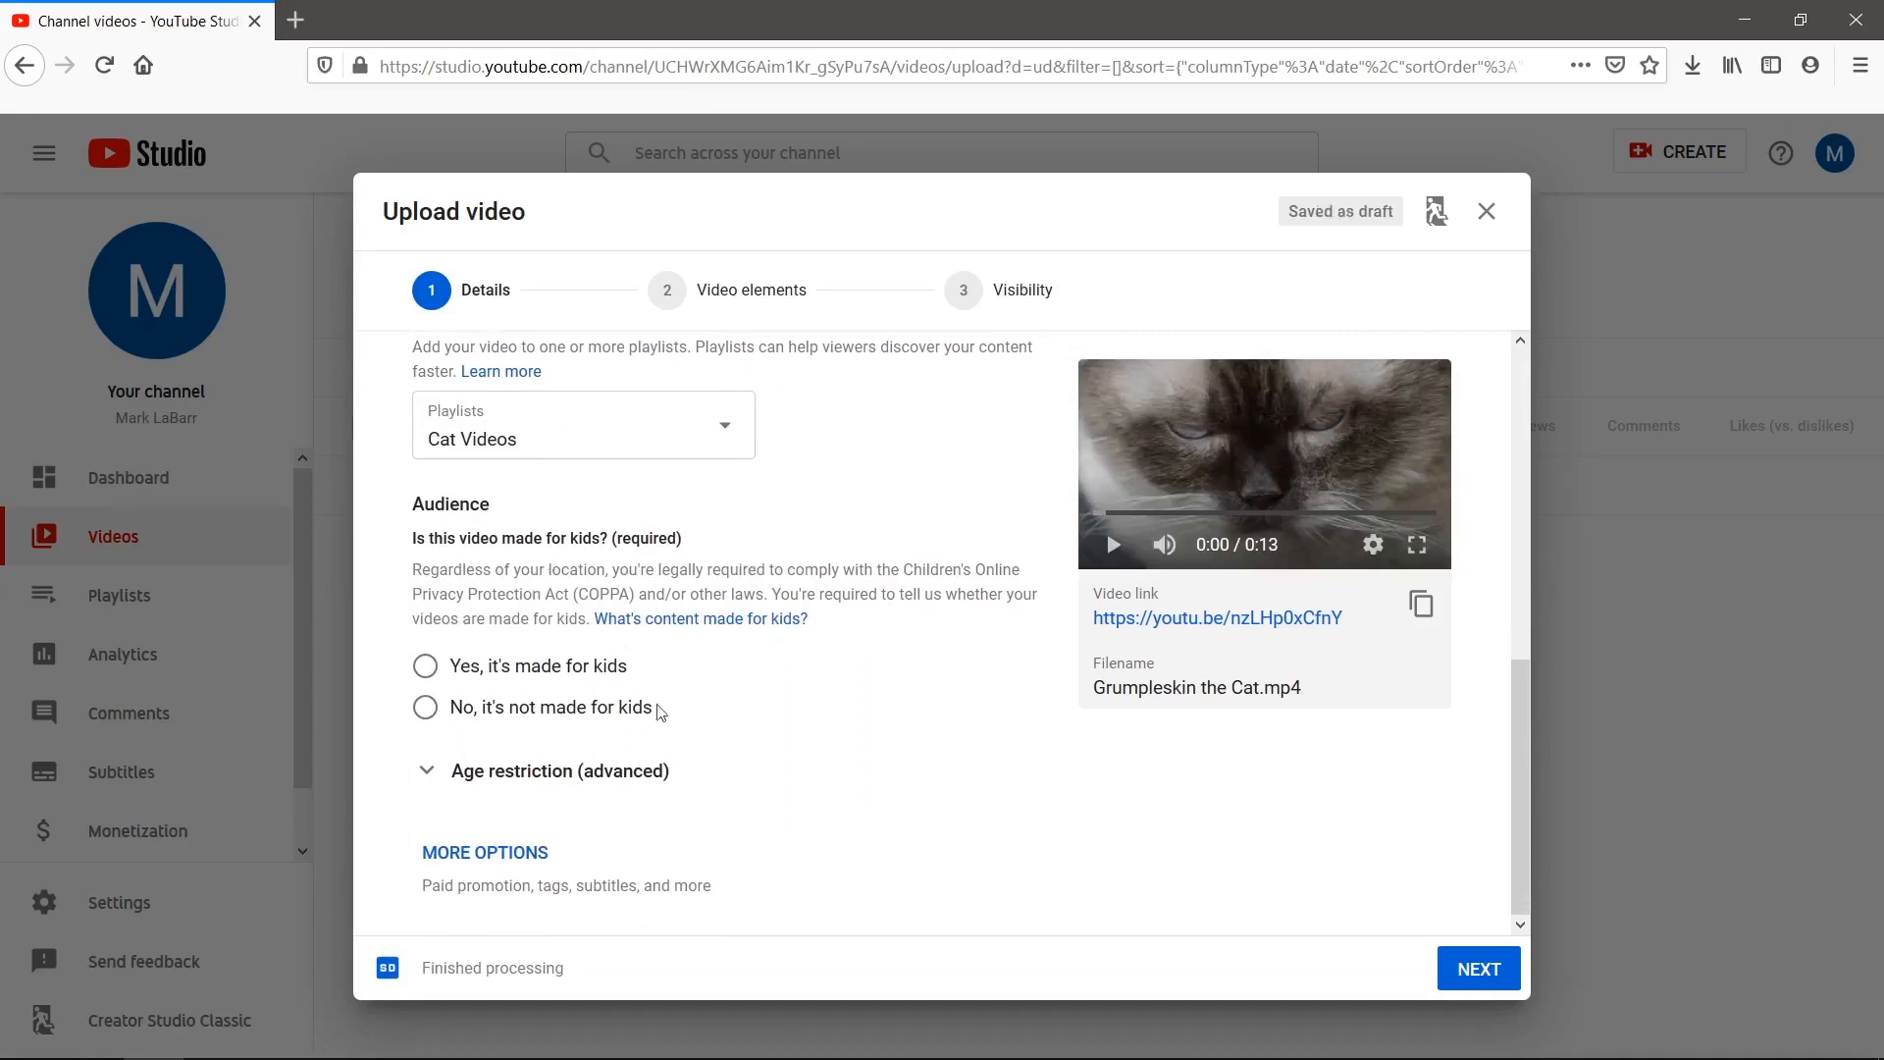
pyautogui.click(523, 711)
pyautogui.click(501, 774)
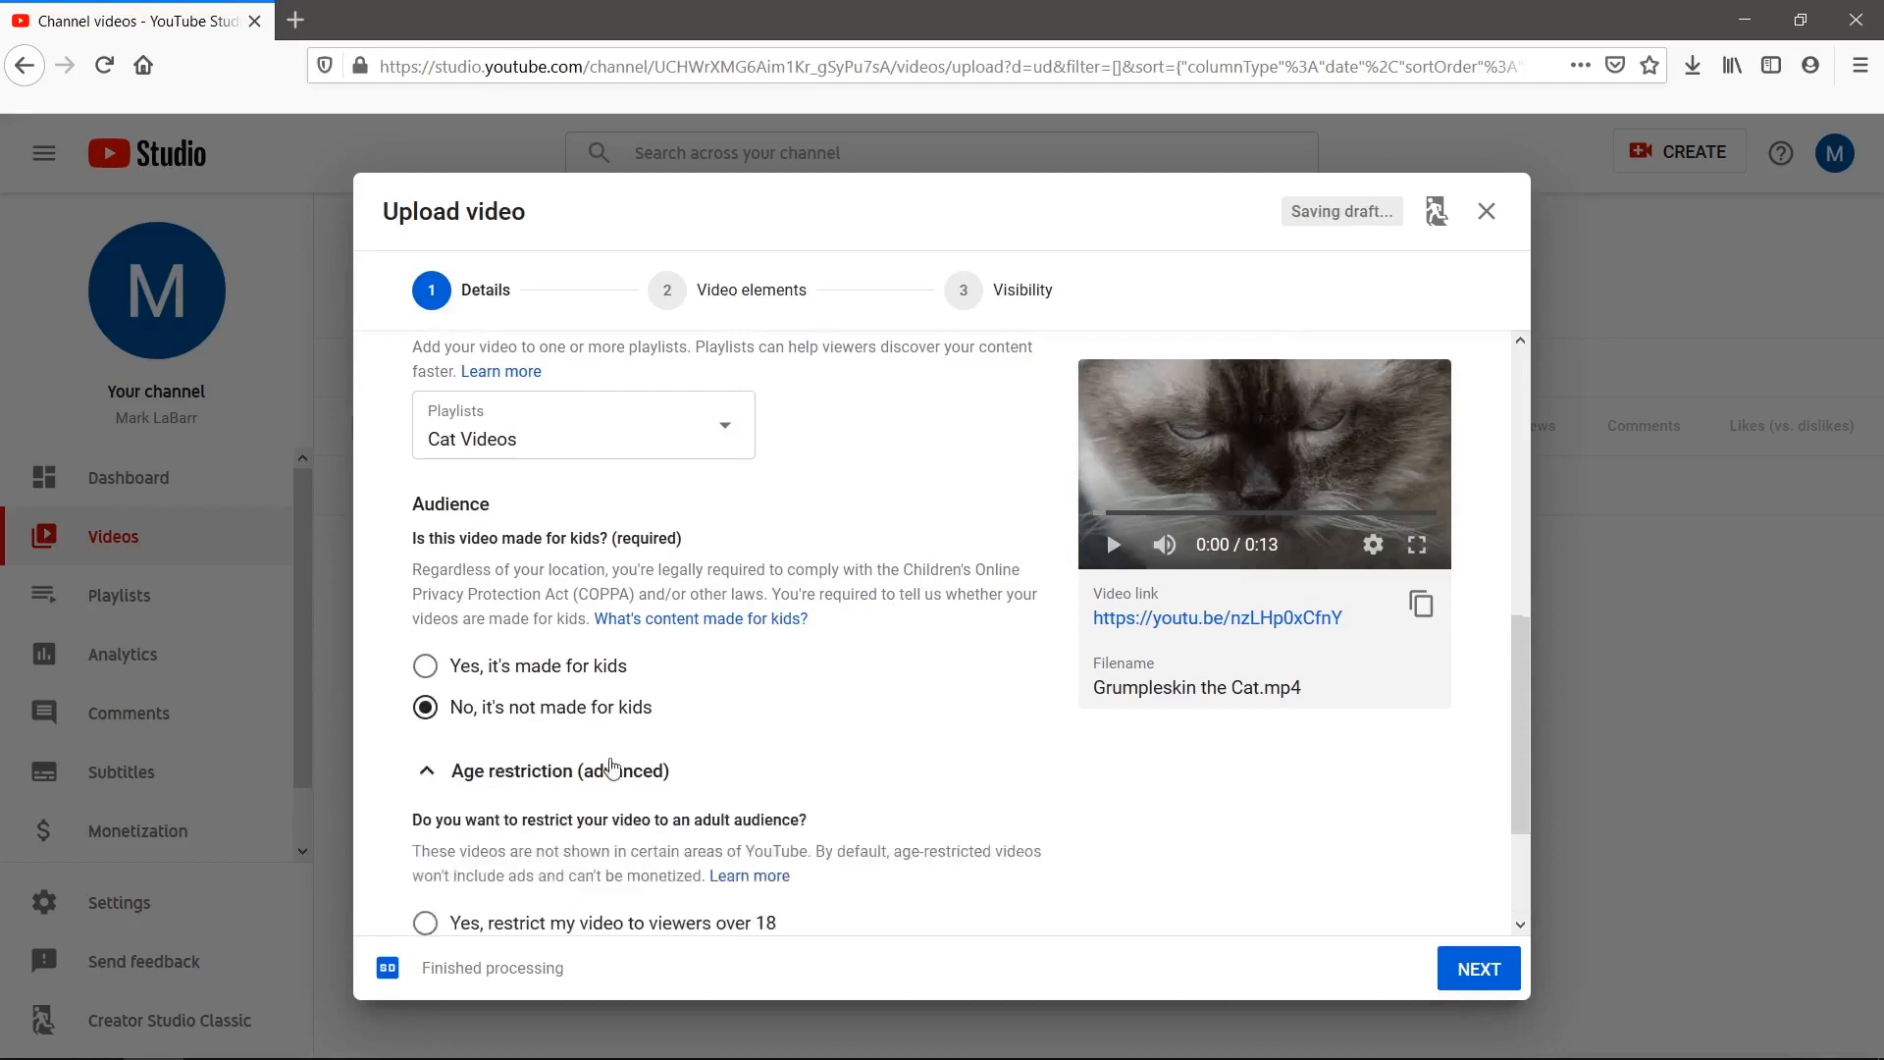
pyautogui.scroll(-3, 610, 770)
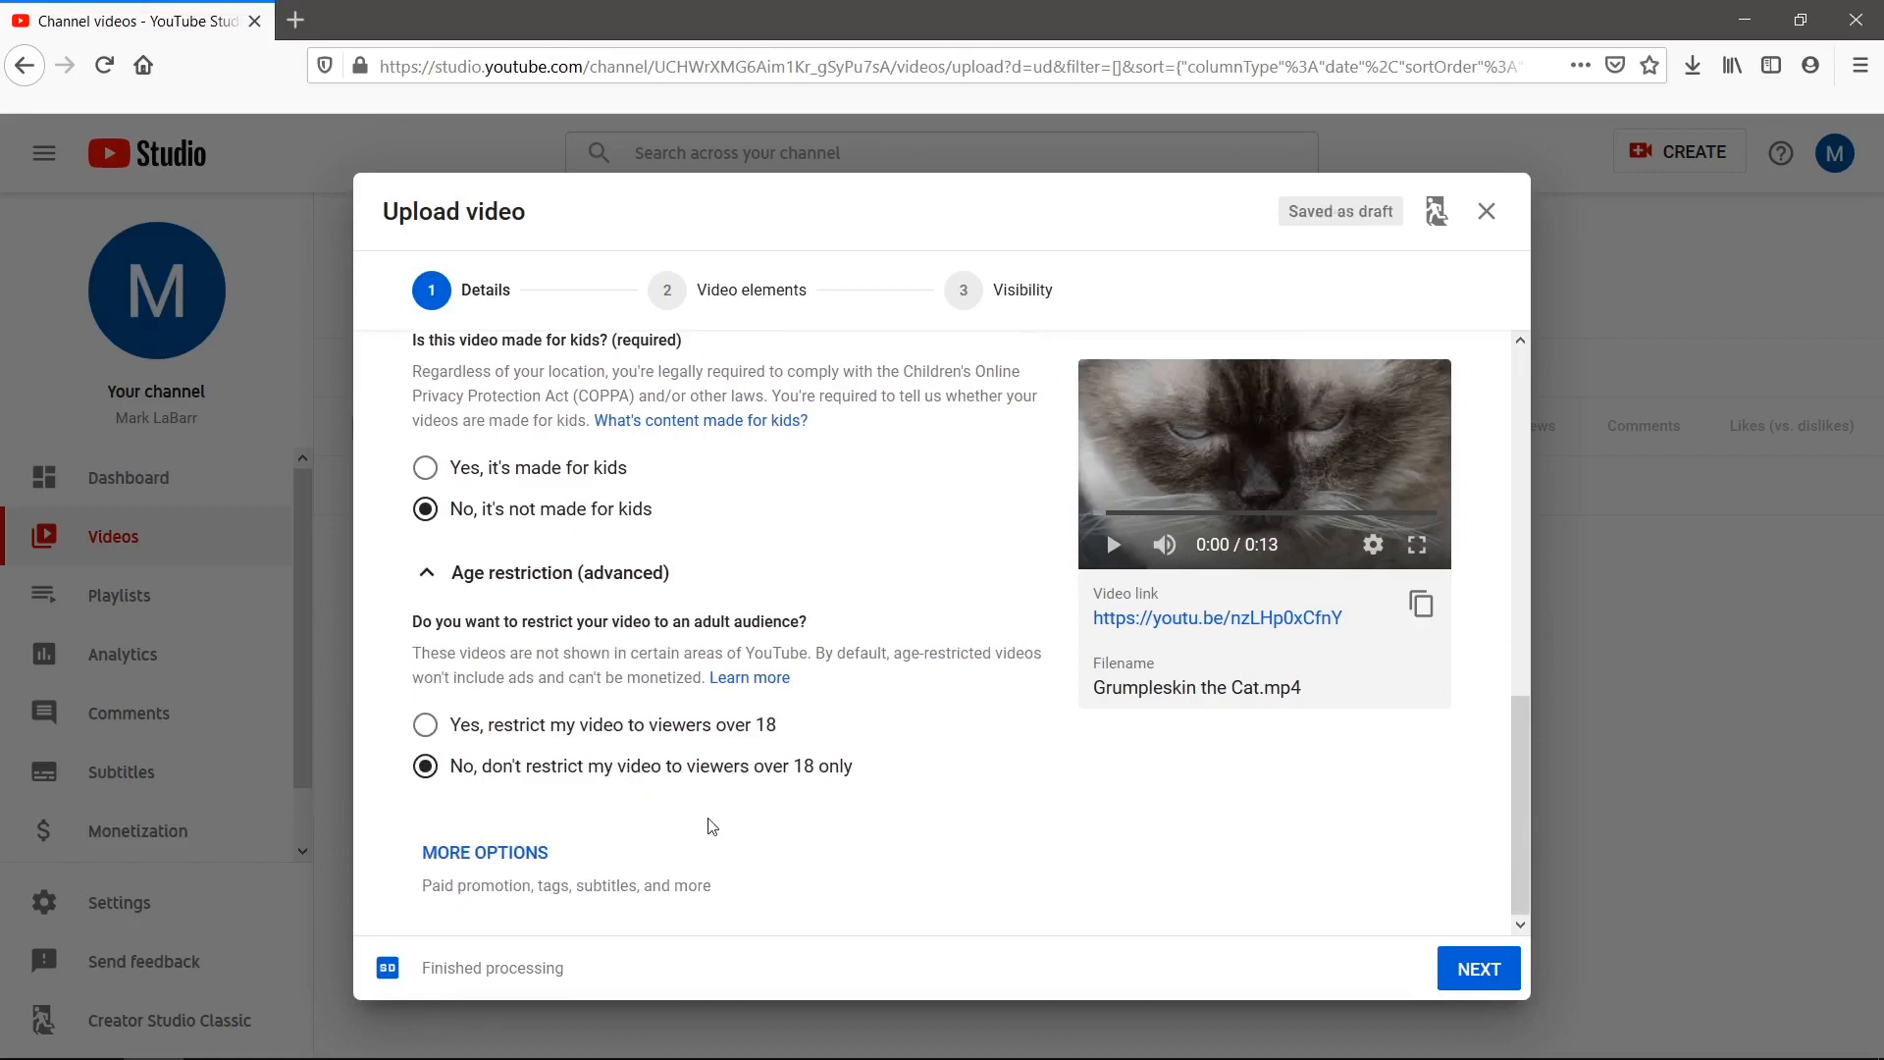
# - Show the additional video options and add the tags Grumpleskin, cat, funny and cute
pyautogui.click(533, 868)
pyautogui.scroll(-3, 567, 840)
pyautogui.scroll(-1, 567, 840)
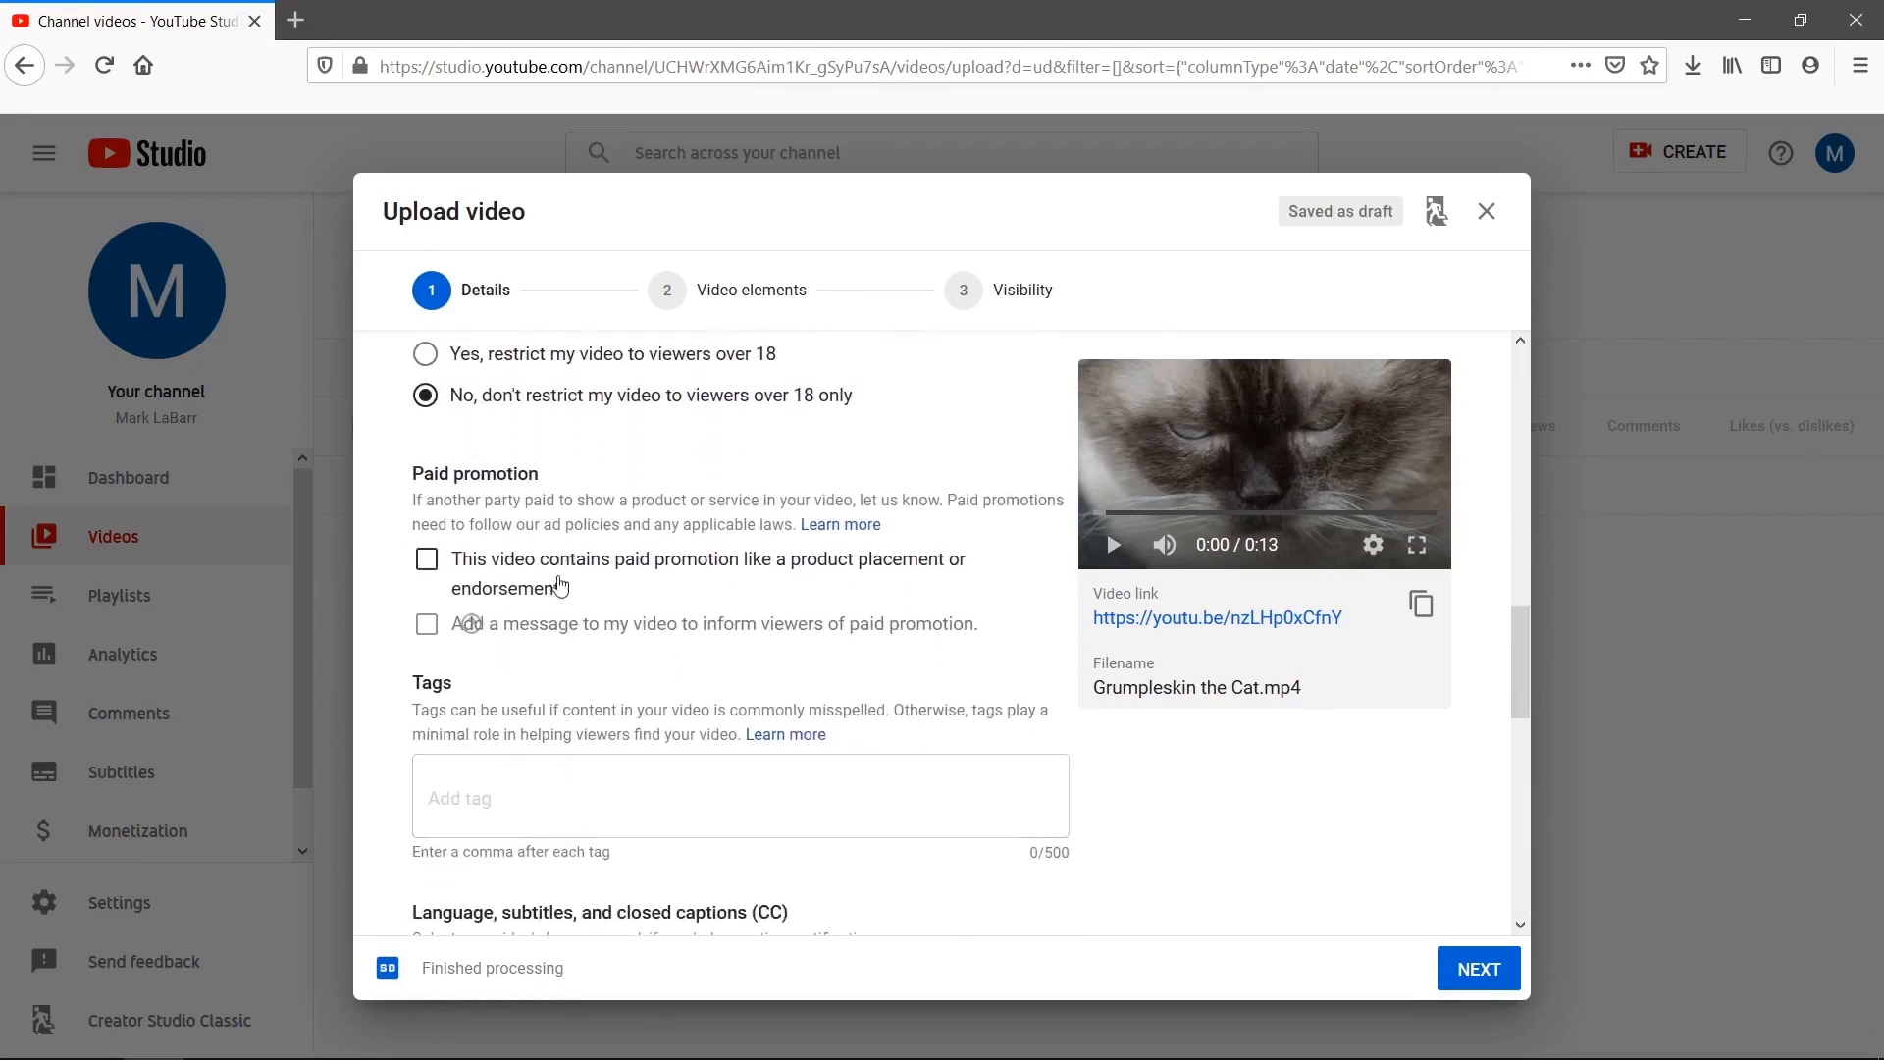
pyautogui.scroll(-1, 557, 634)
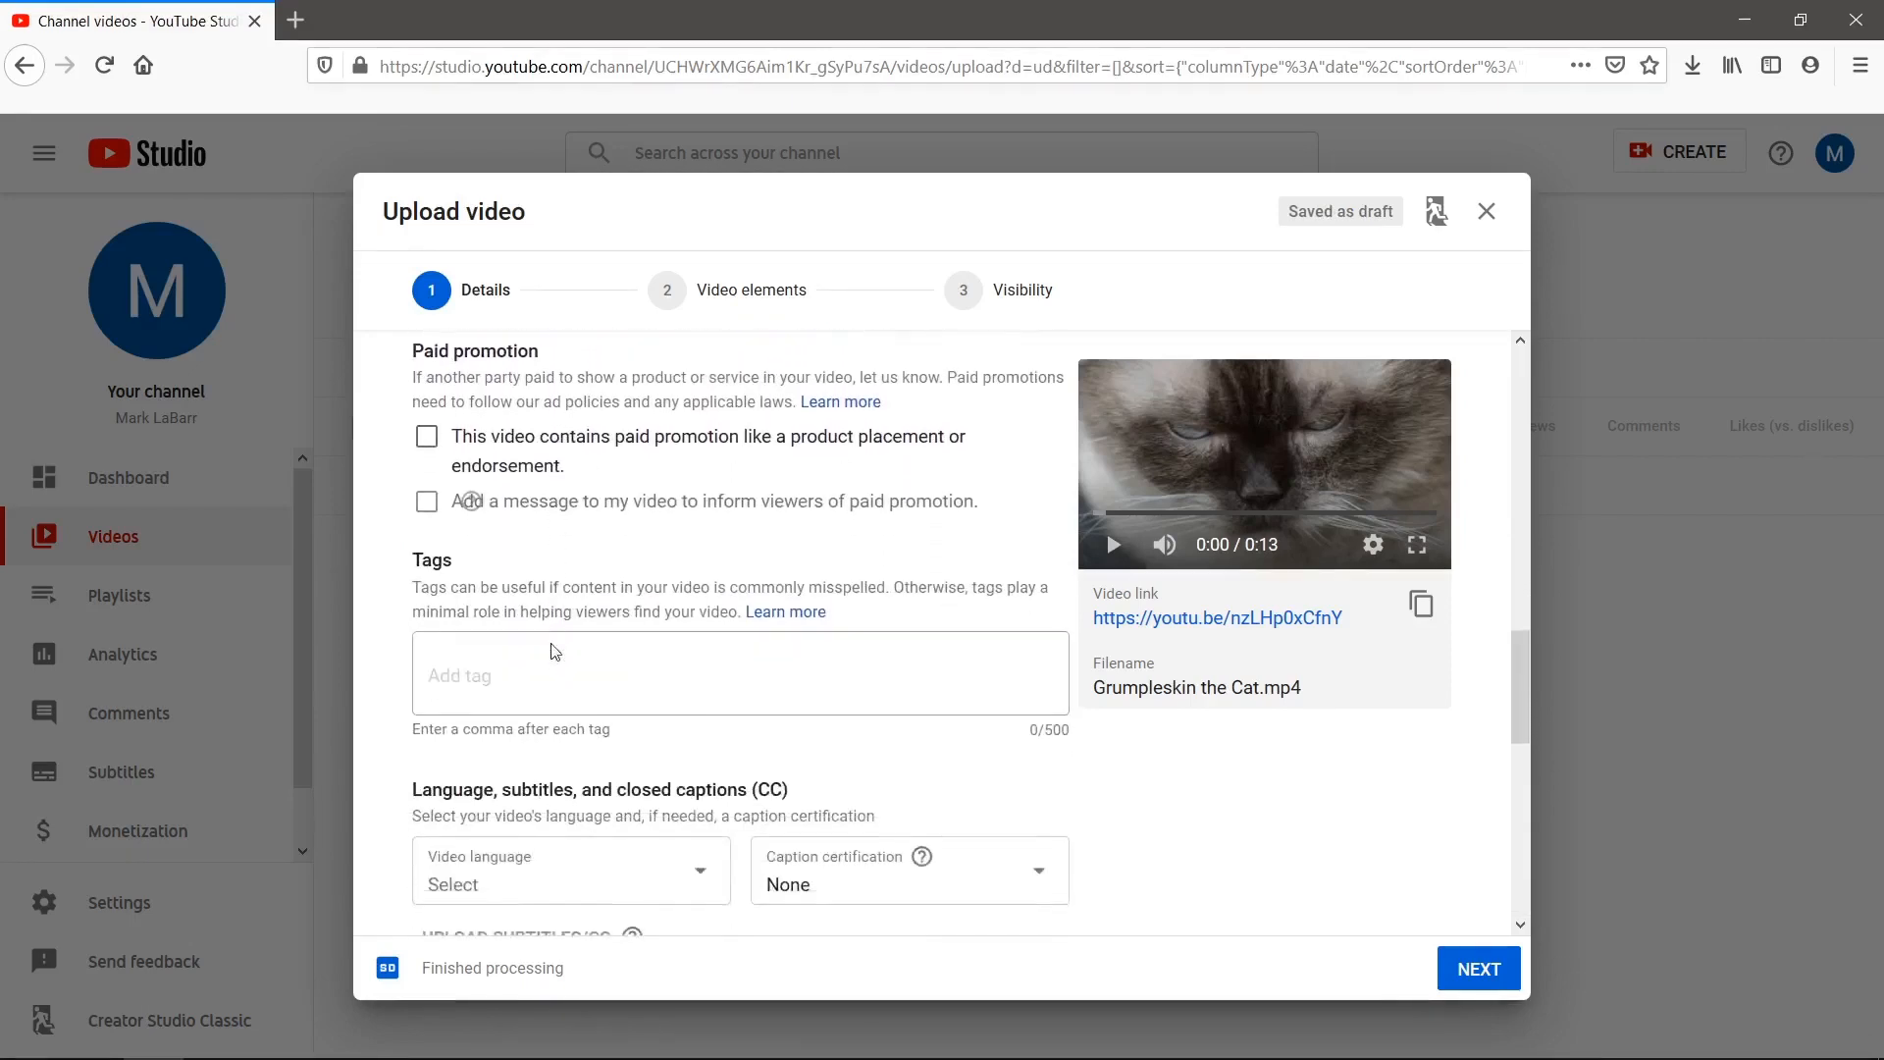
pyautogui.click(557, 658)
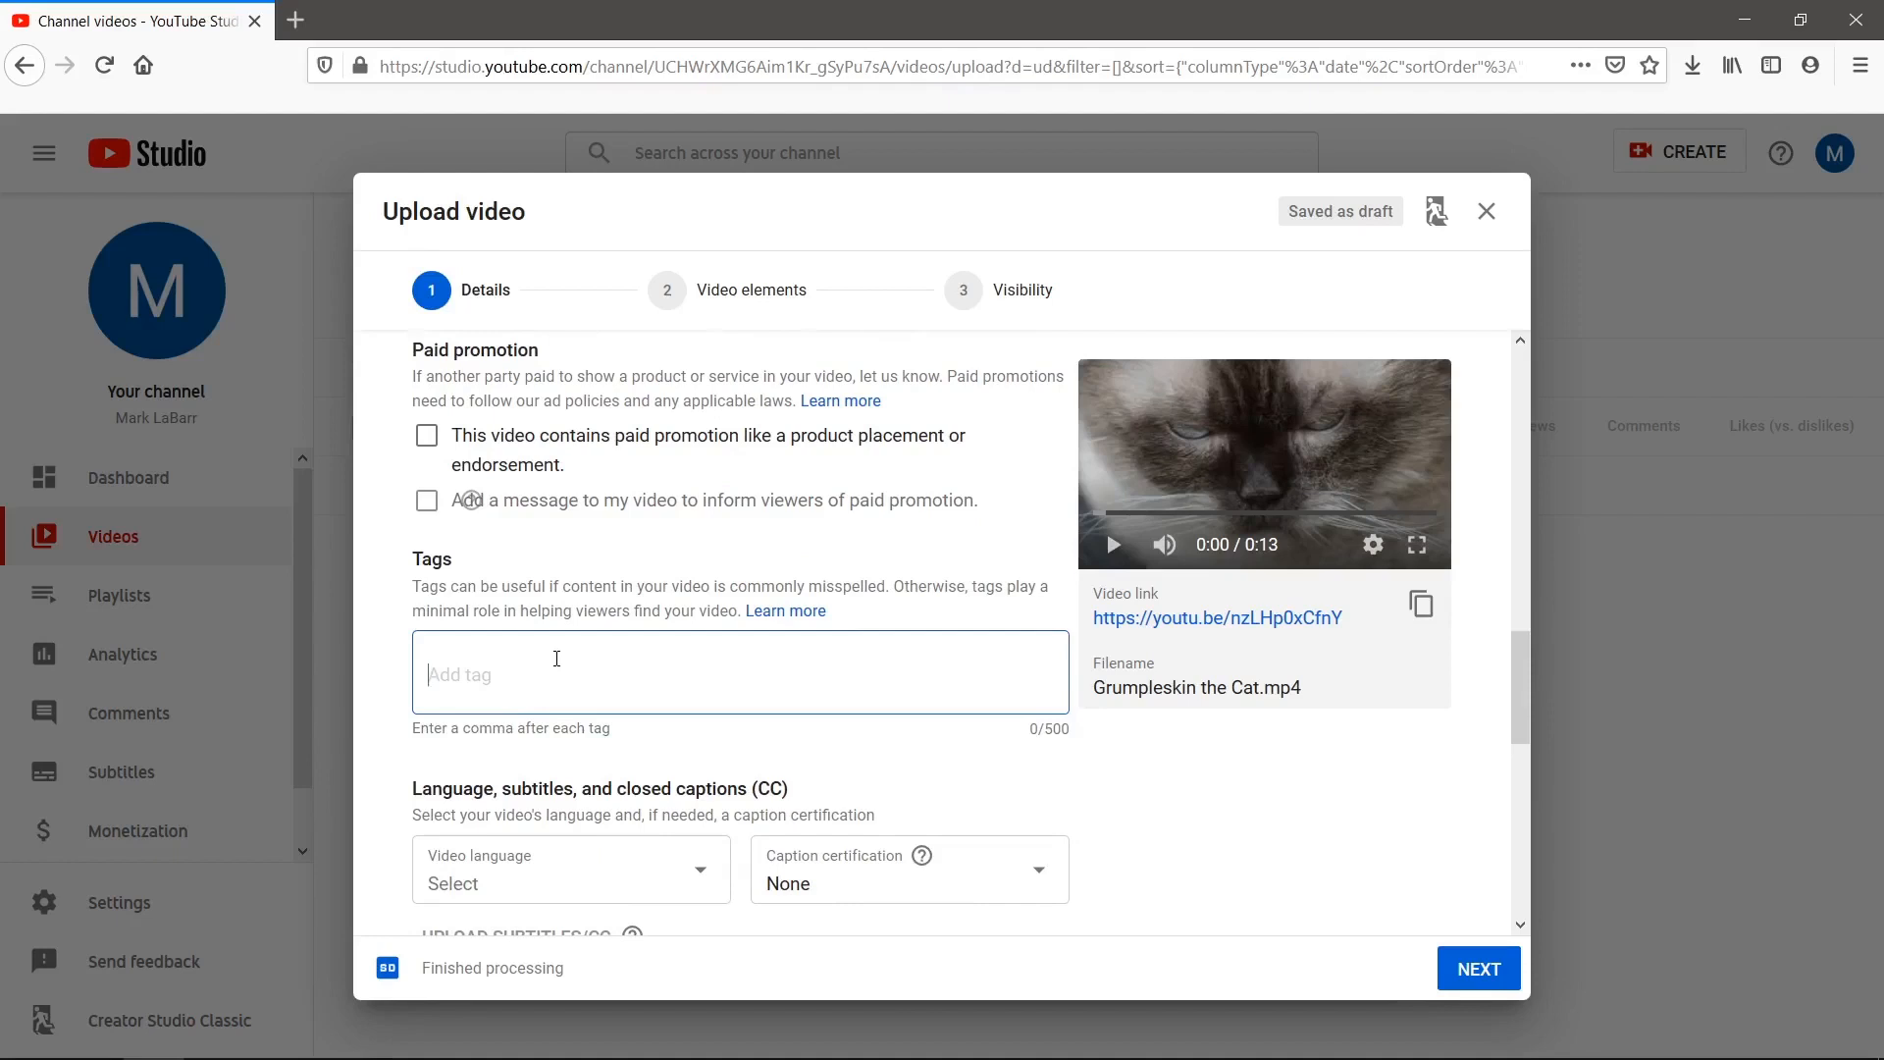
pyautogui.write('Grum')
pyautogui.write('pleskin cat funny cute')
pyautogui.press(',')
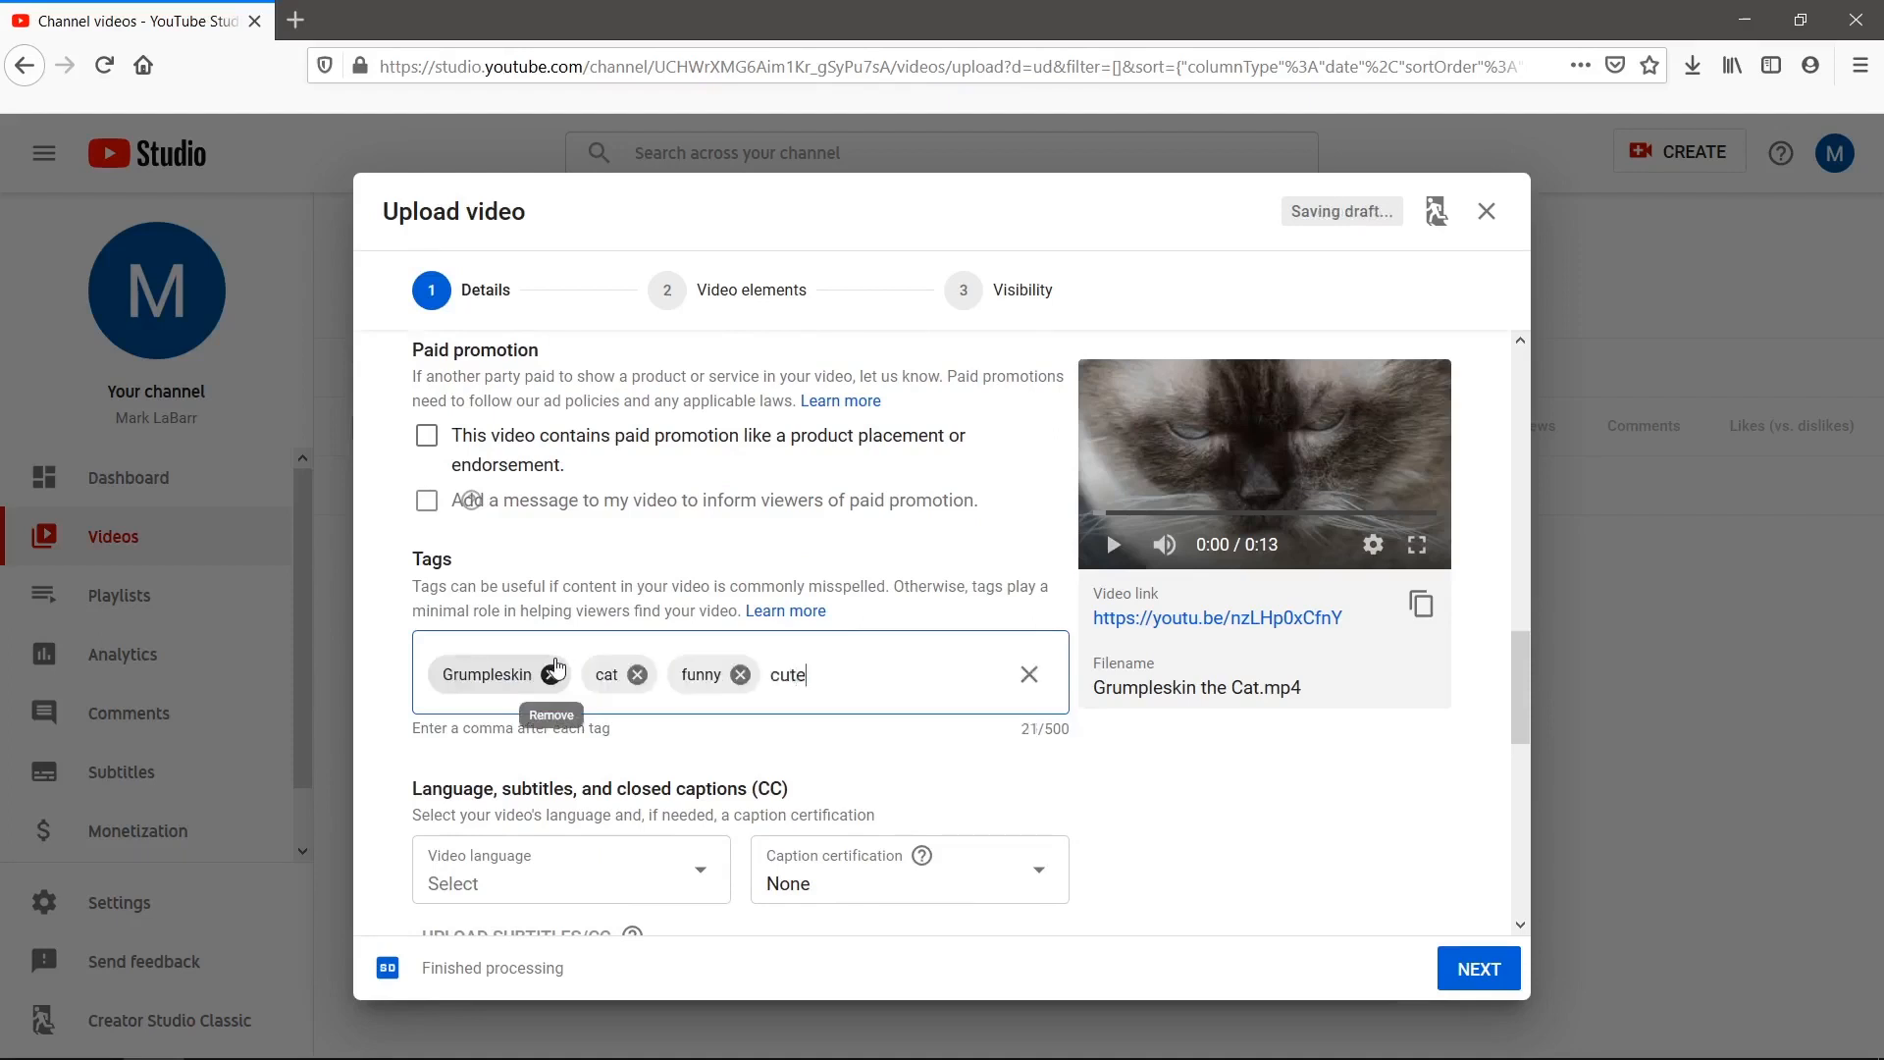
pyautogui.write(',')
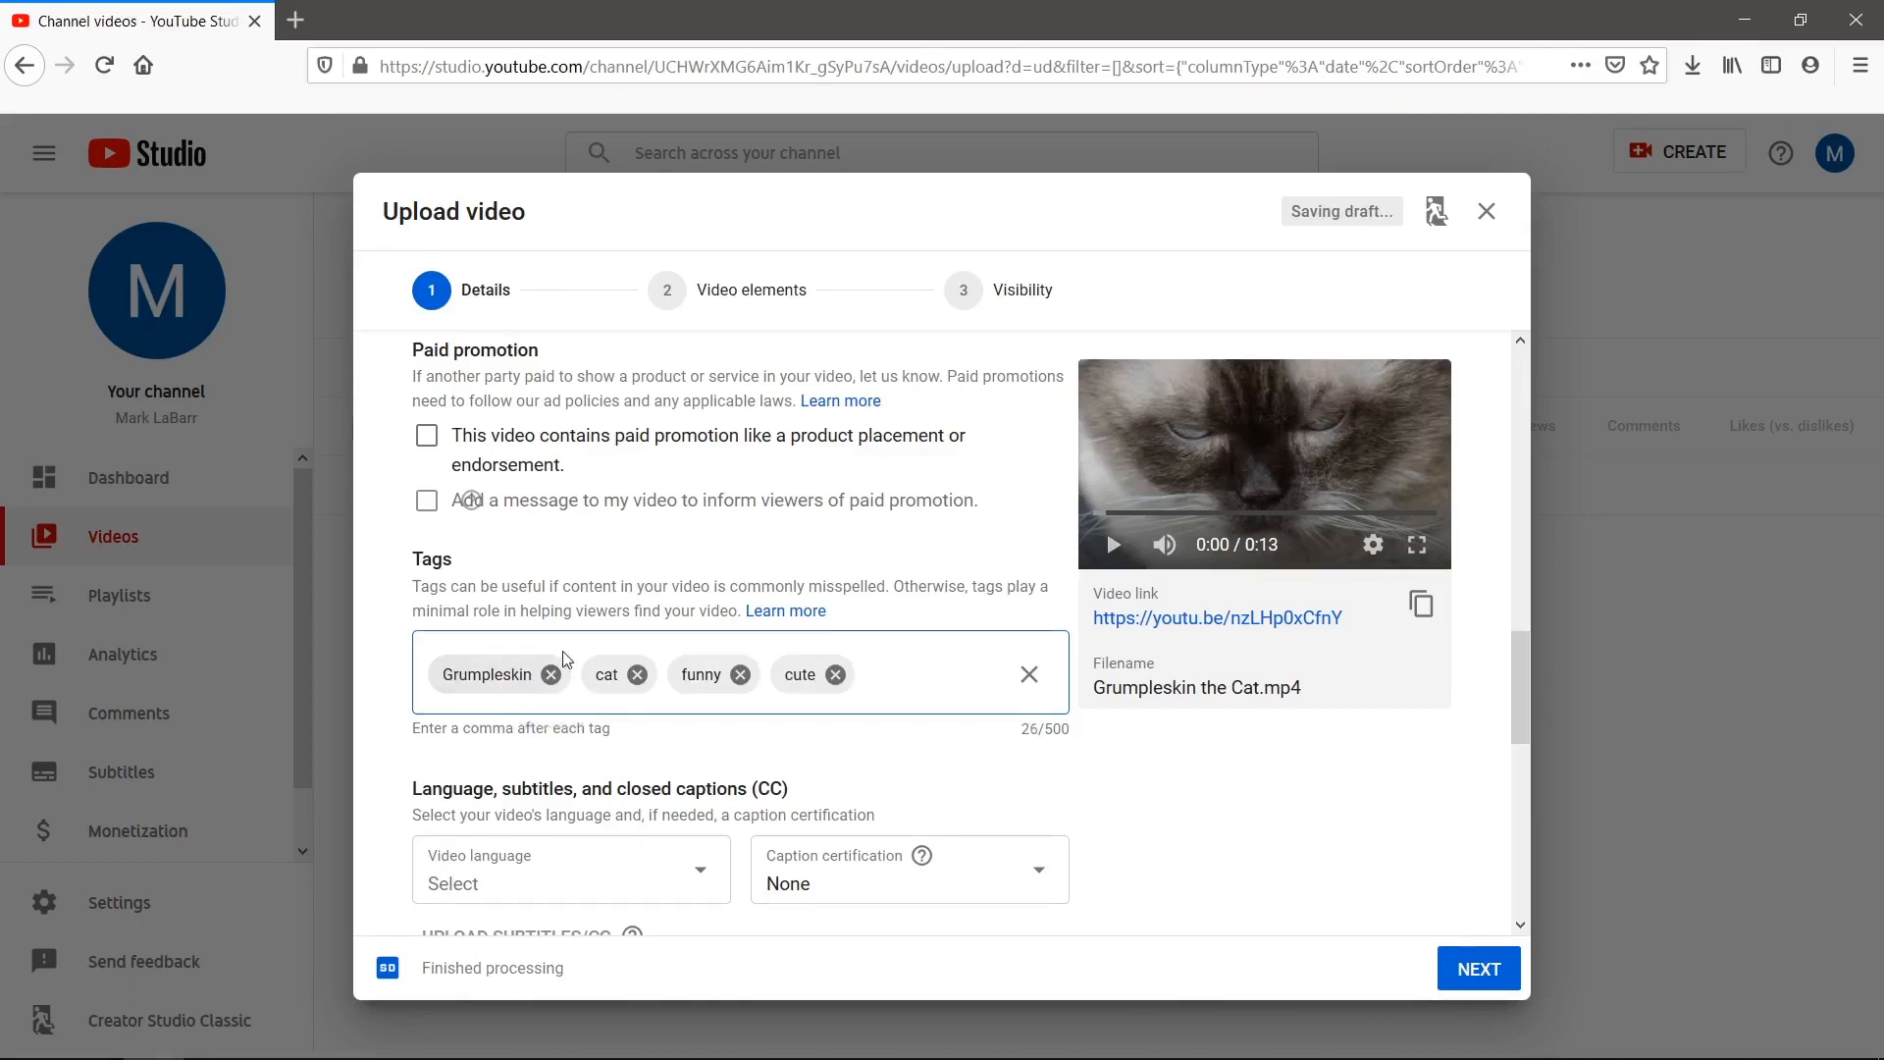
# - Set the video language to English (United States)
pyautogui.scroll(-4, 554, 737)
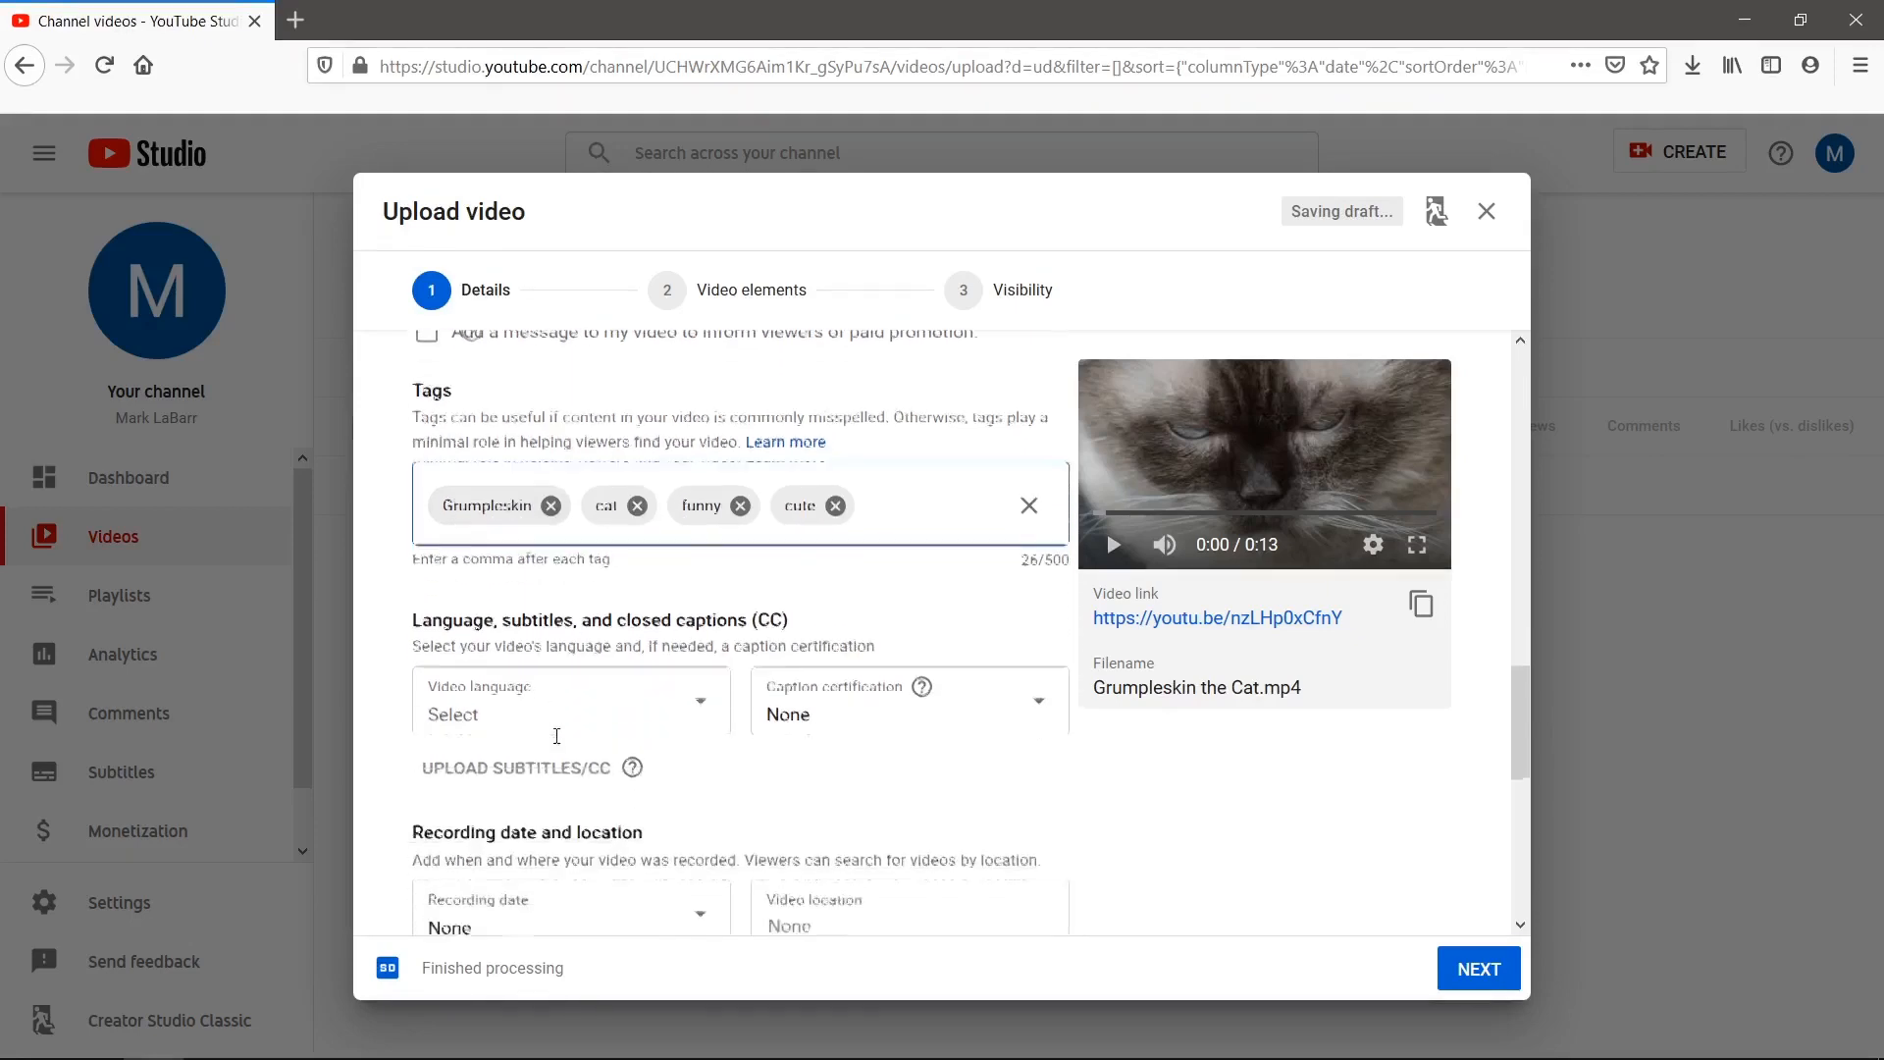
pyautogui.click(634, 523)
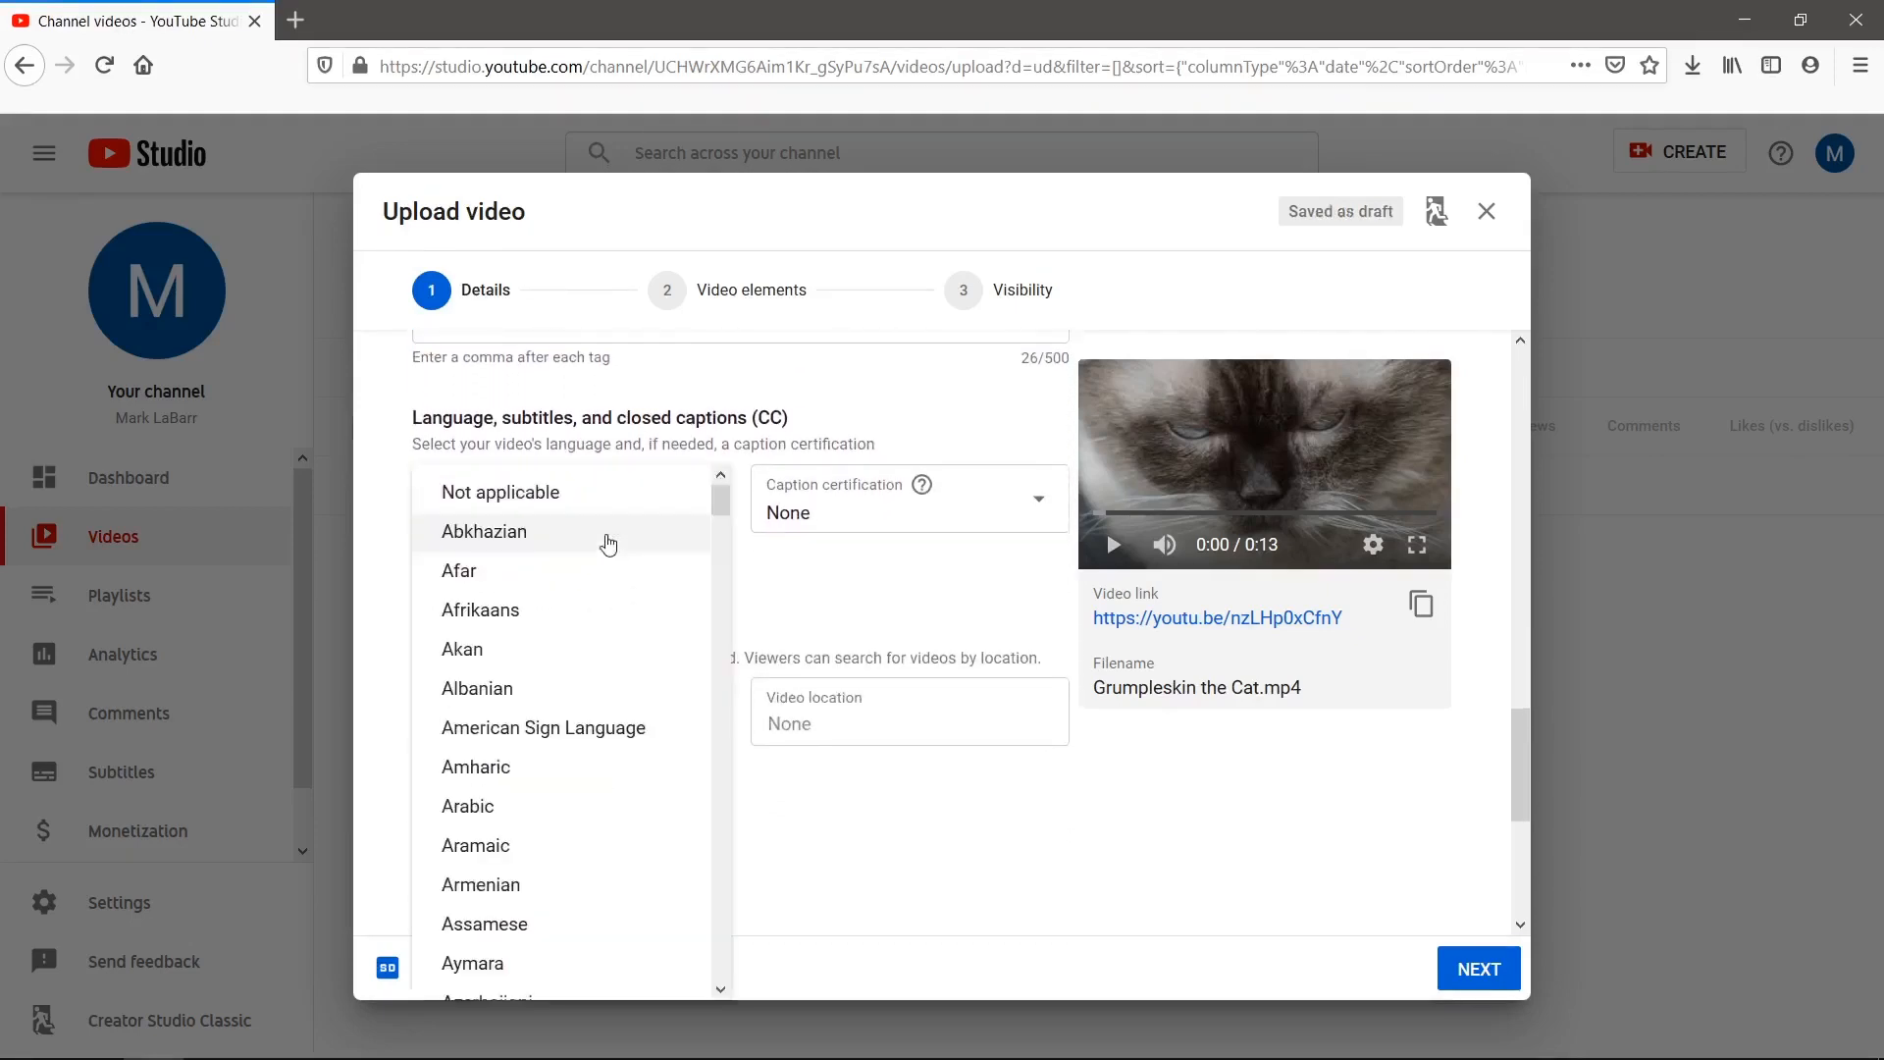
pyautogui.scroll(-10, 602, 579)
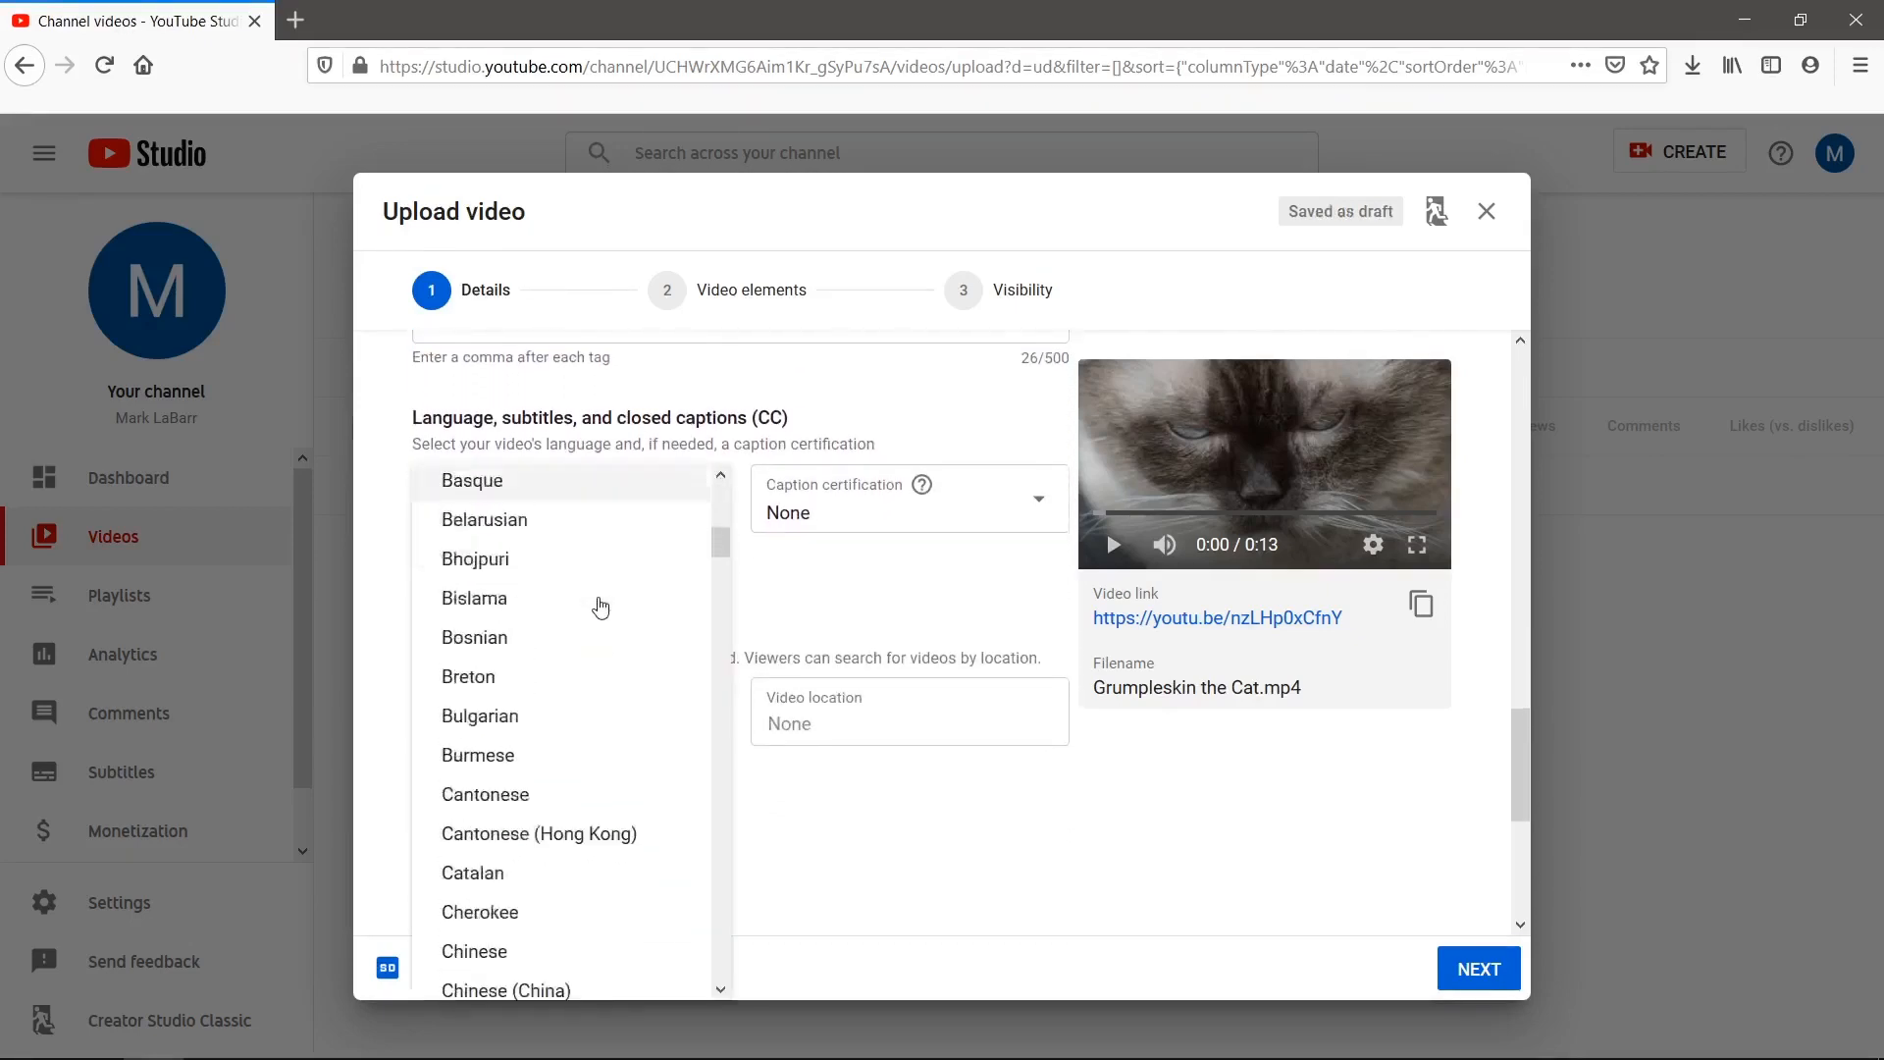
pyautogui.scroll(-6, 598, 607)
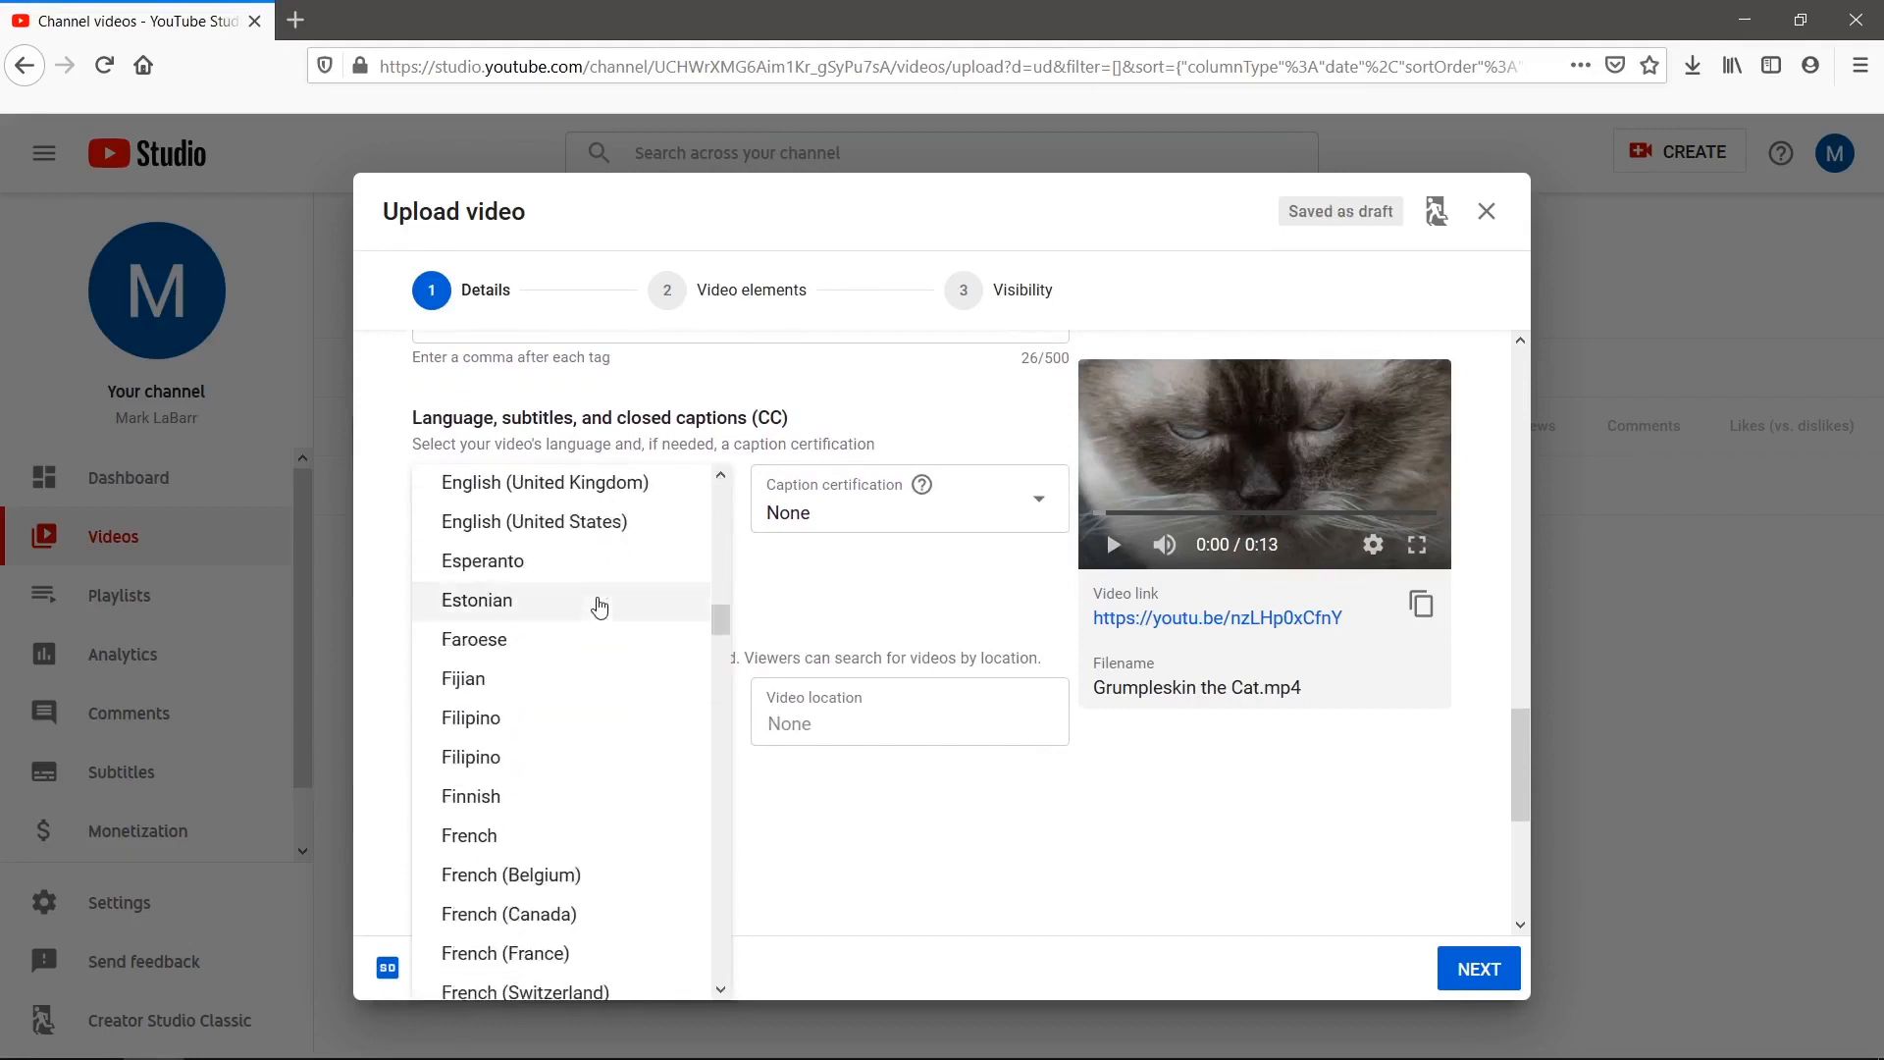
pyautogui.scroll(1, 598, 606)
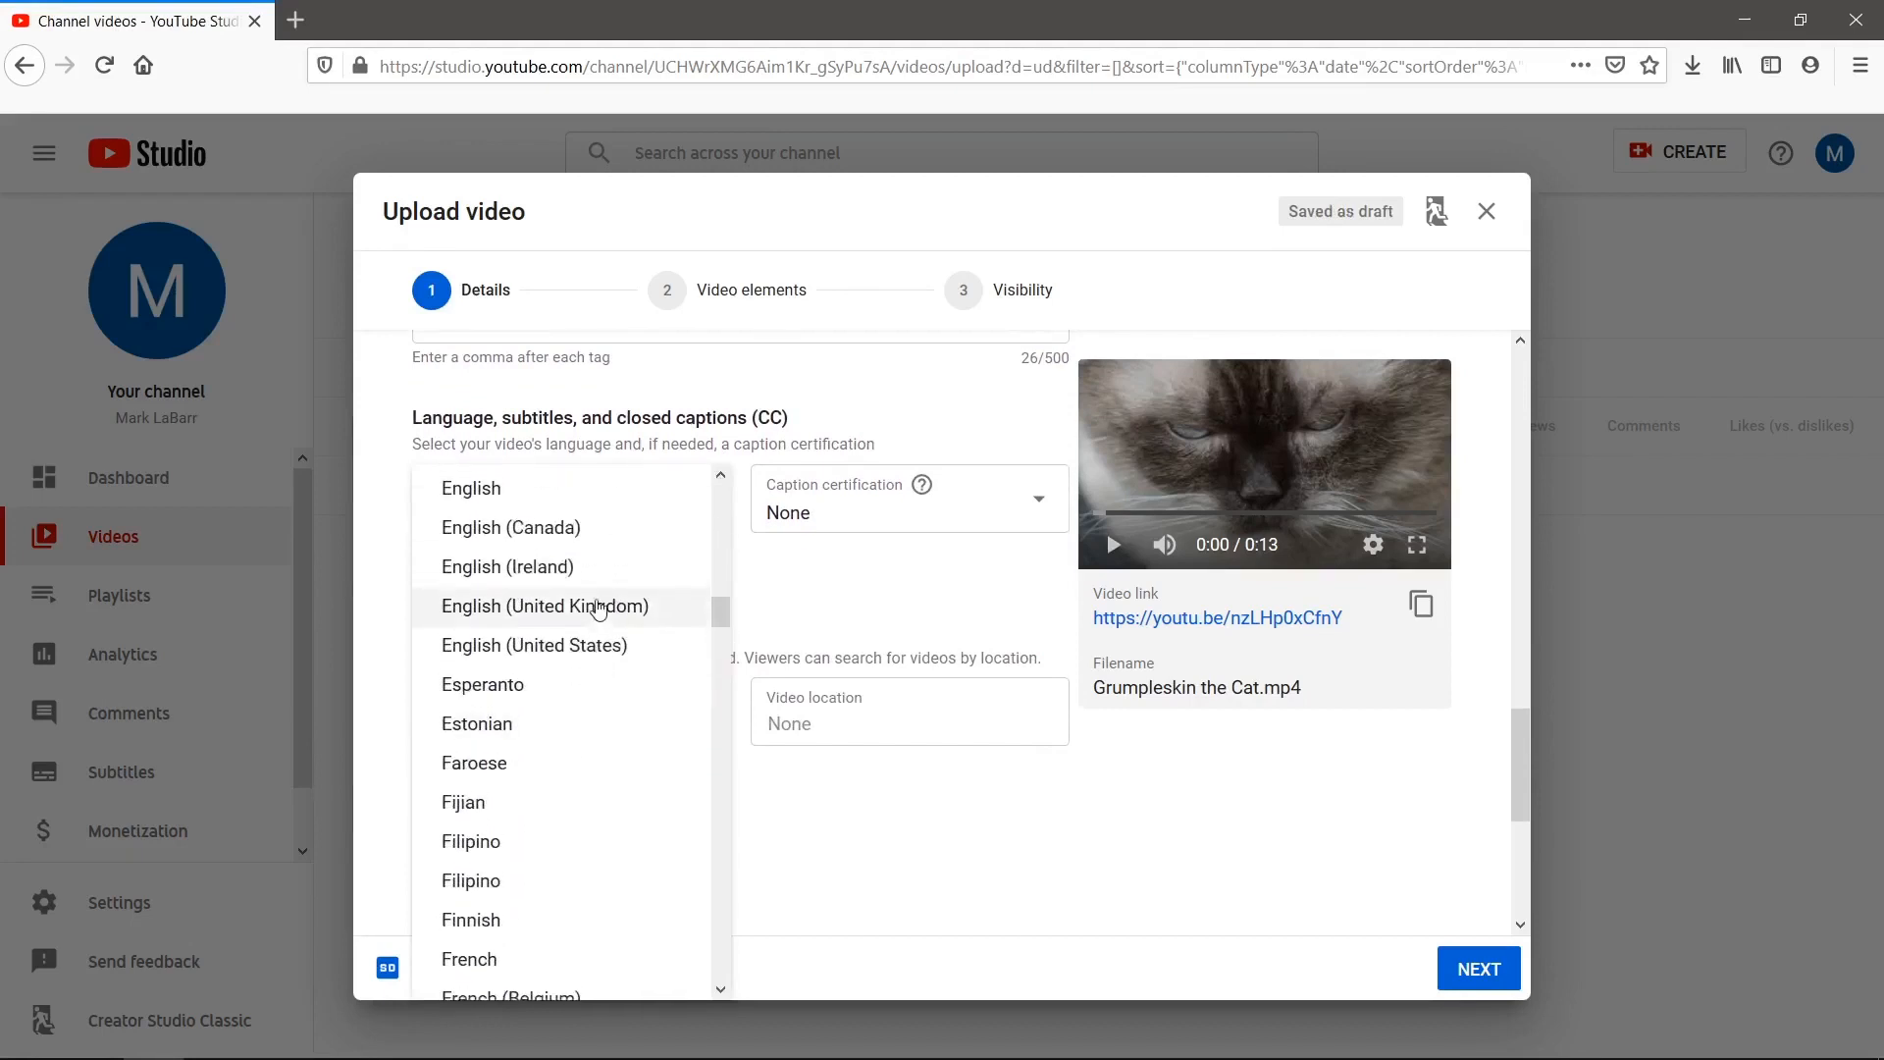
pyautogui.click(568, 648)
# - Set the video category to Pets & Animals and the comment visibility to hold potentially inappropriate comments for review
pyautogui.scroll(-2, 672, 583)
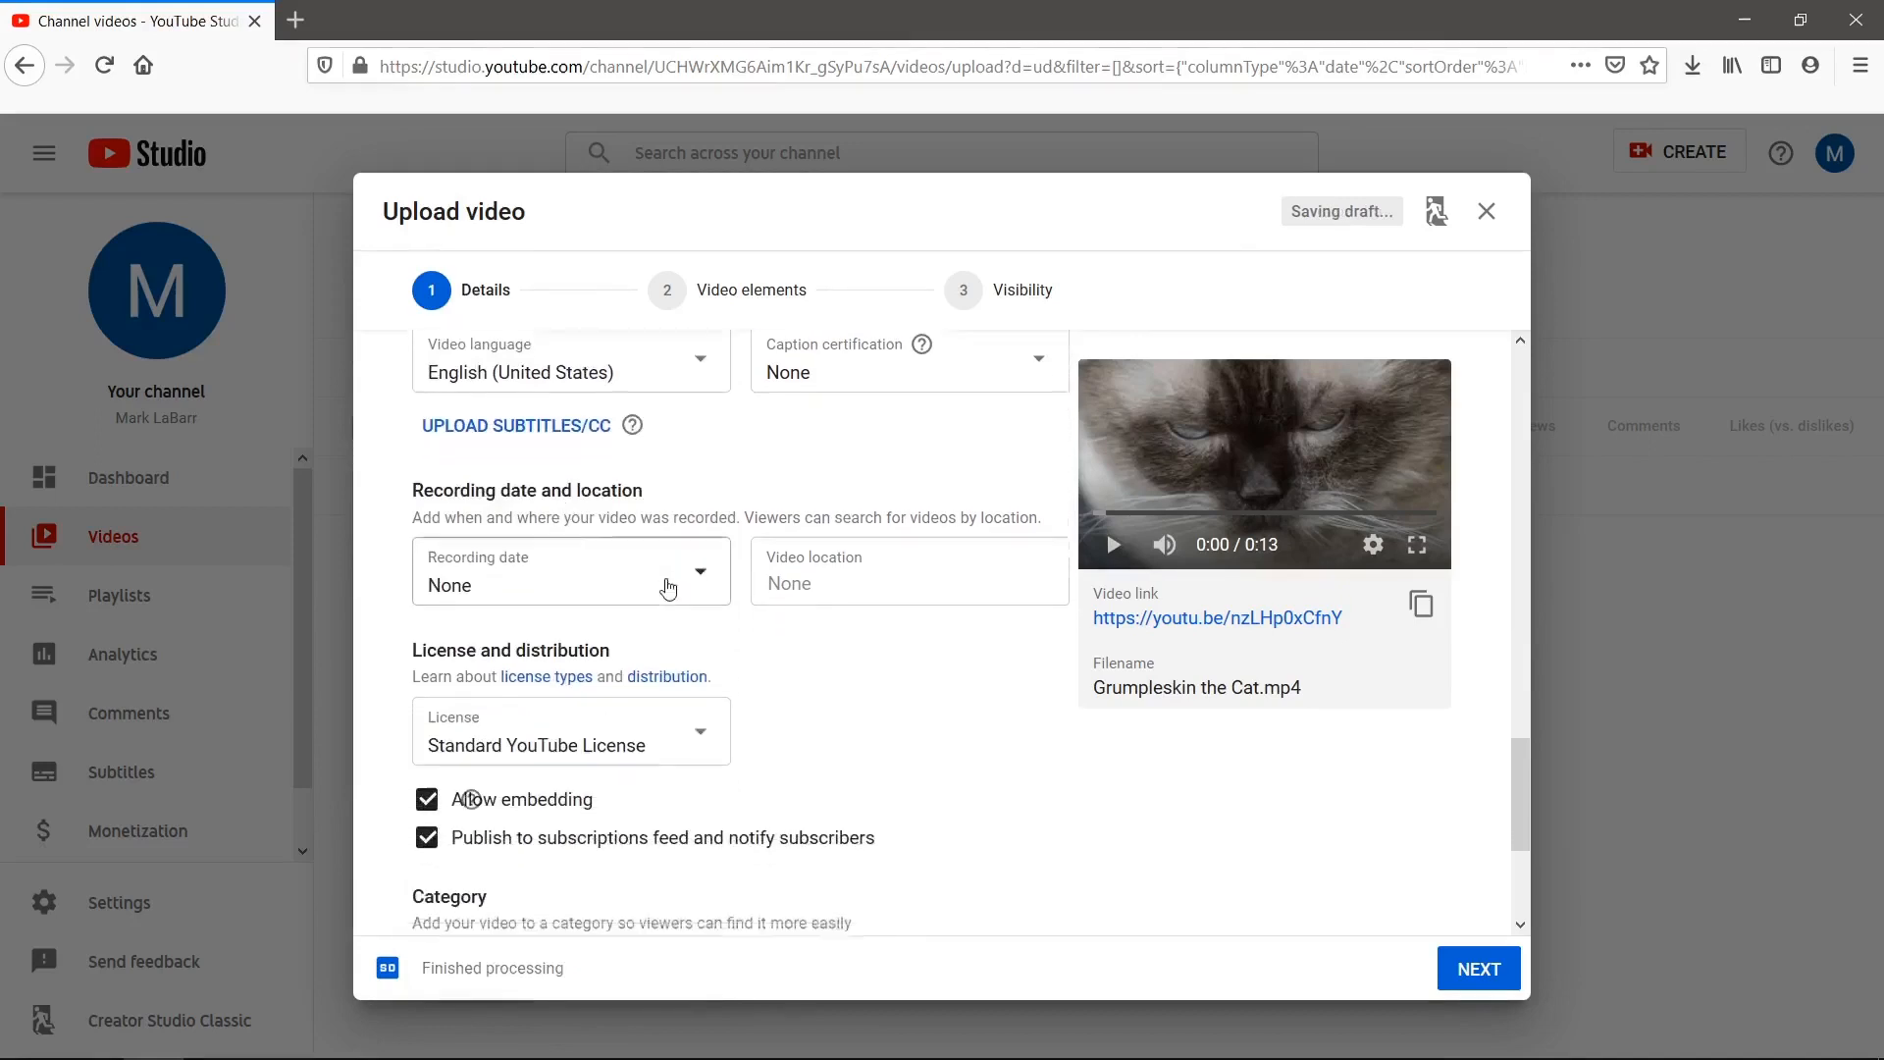
pyautogui.scroll(-2, 612, 510)
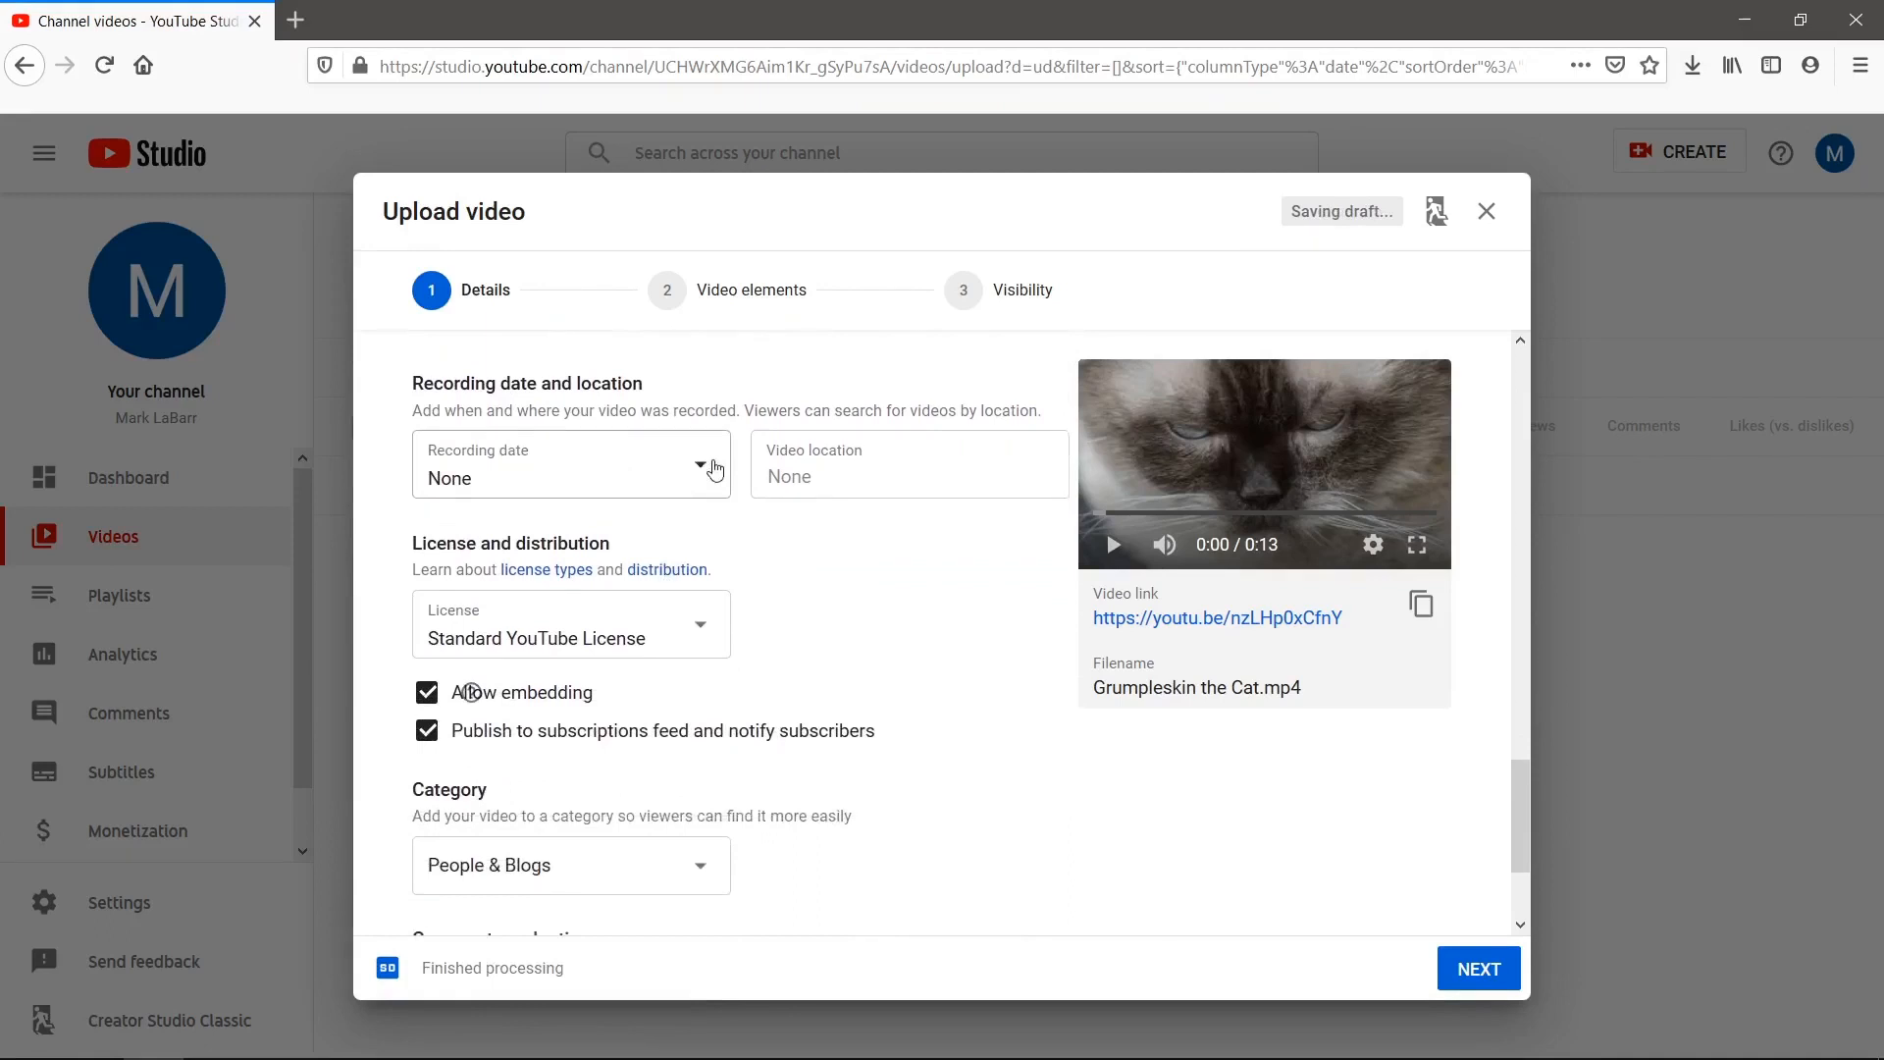
pyautogui.scroll(-2, 712, 476)
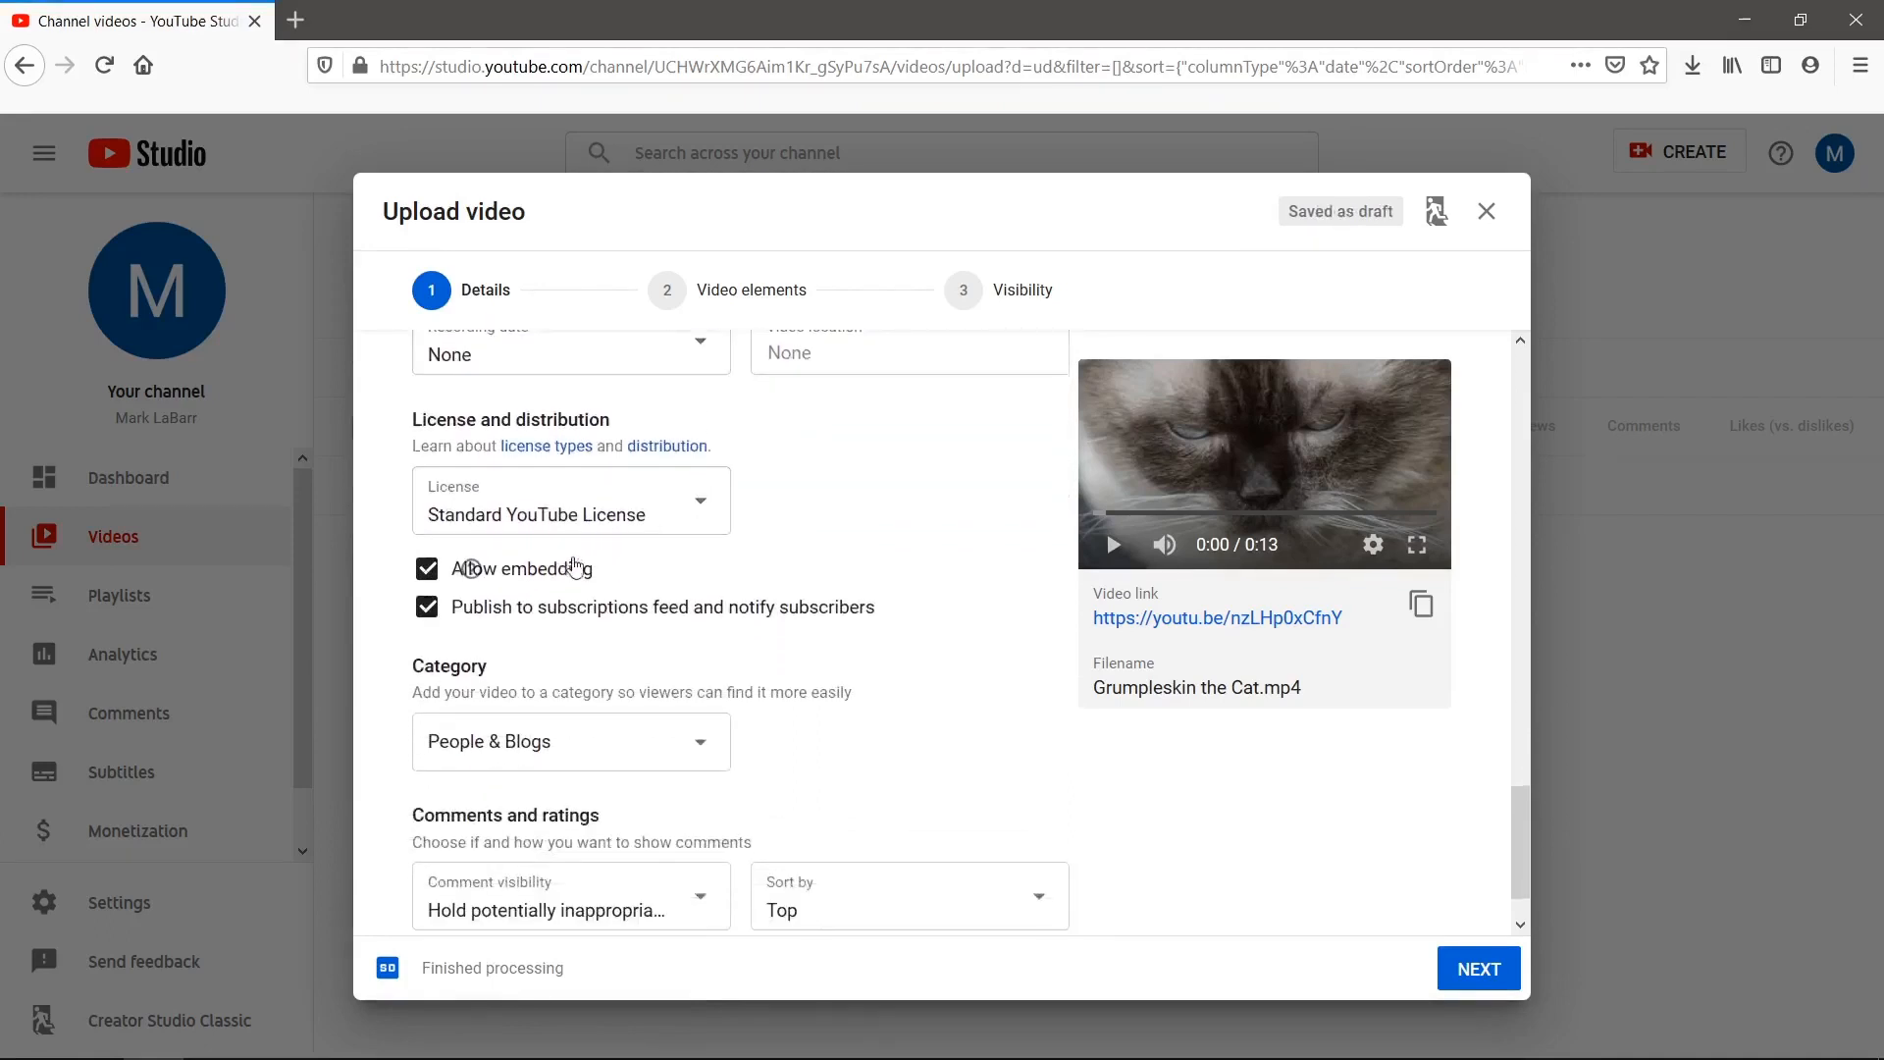
pyautogui.scroll(-1, 550, 579)
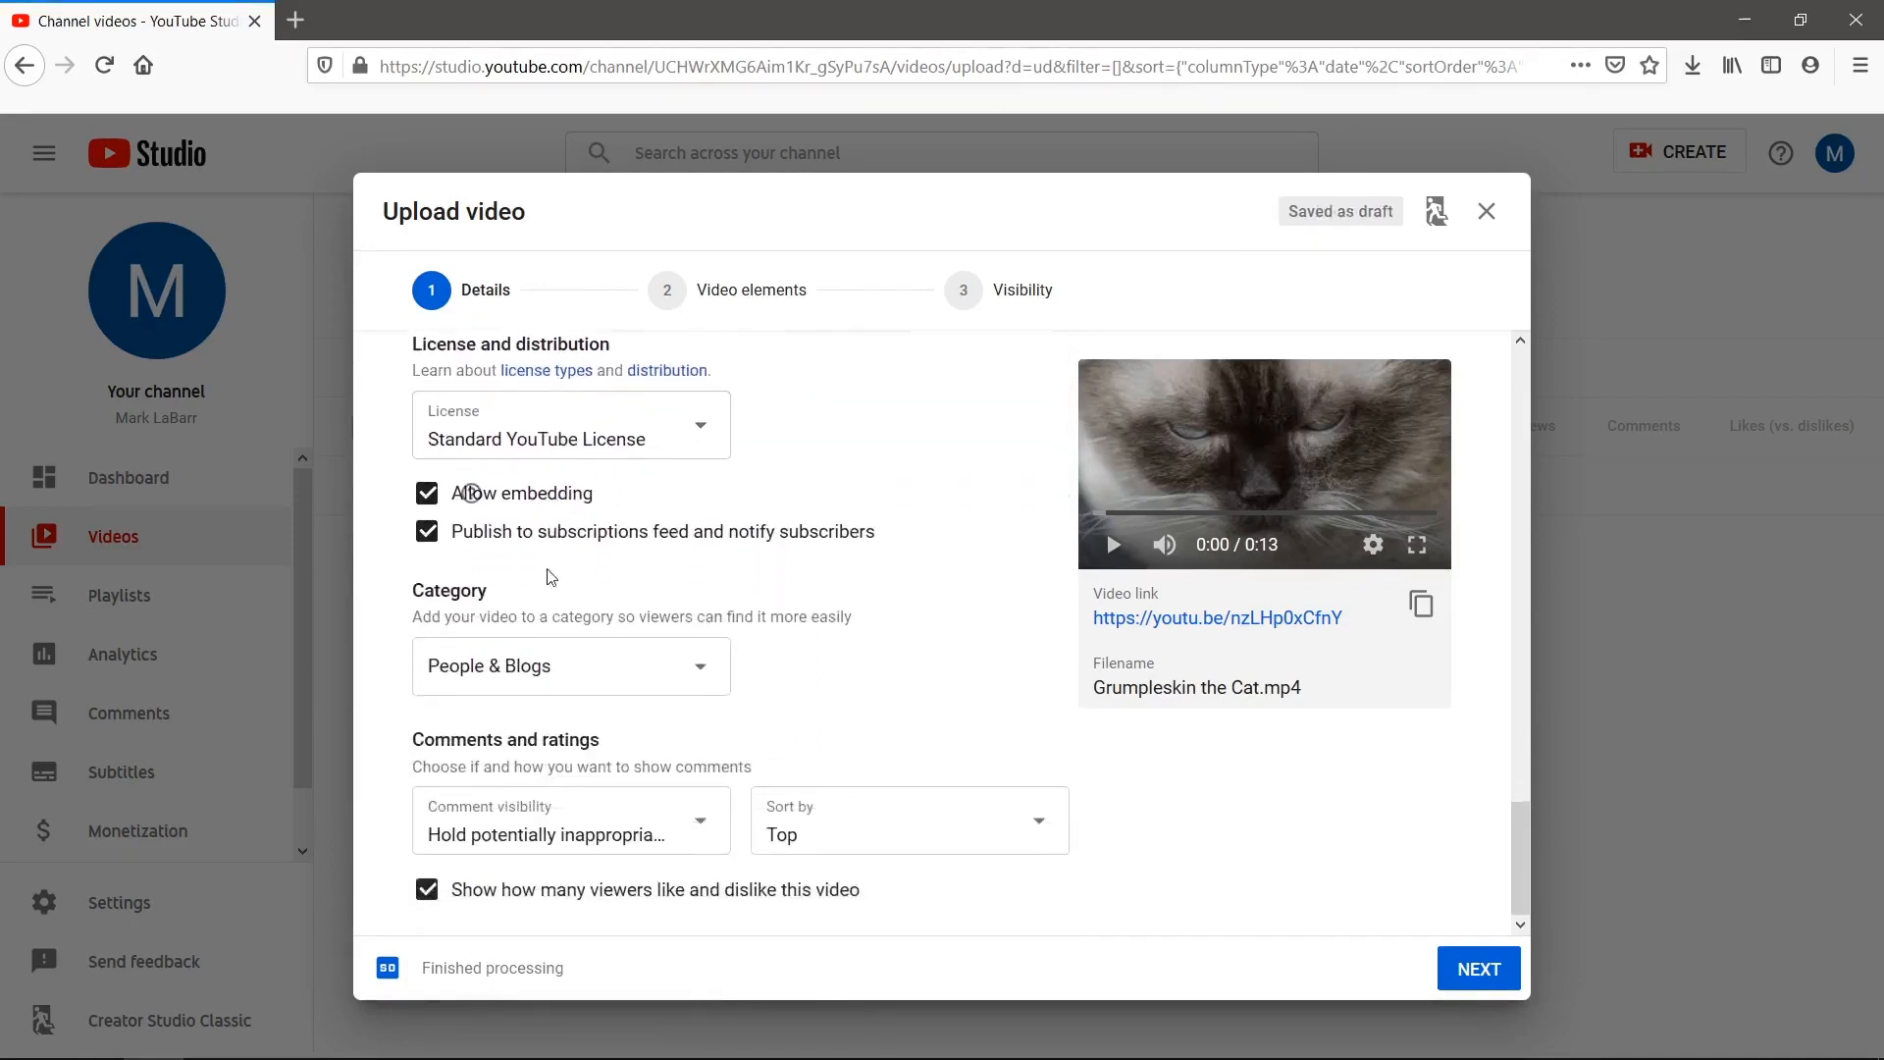
pyautogui.click(616, 669)
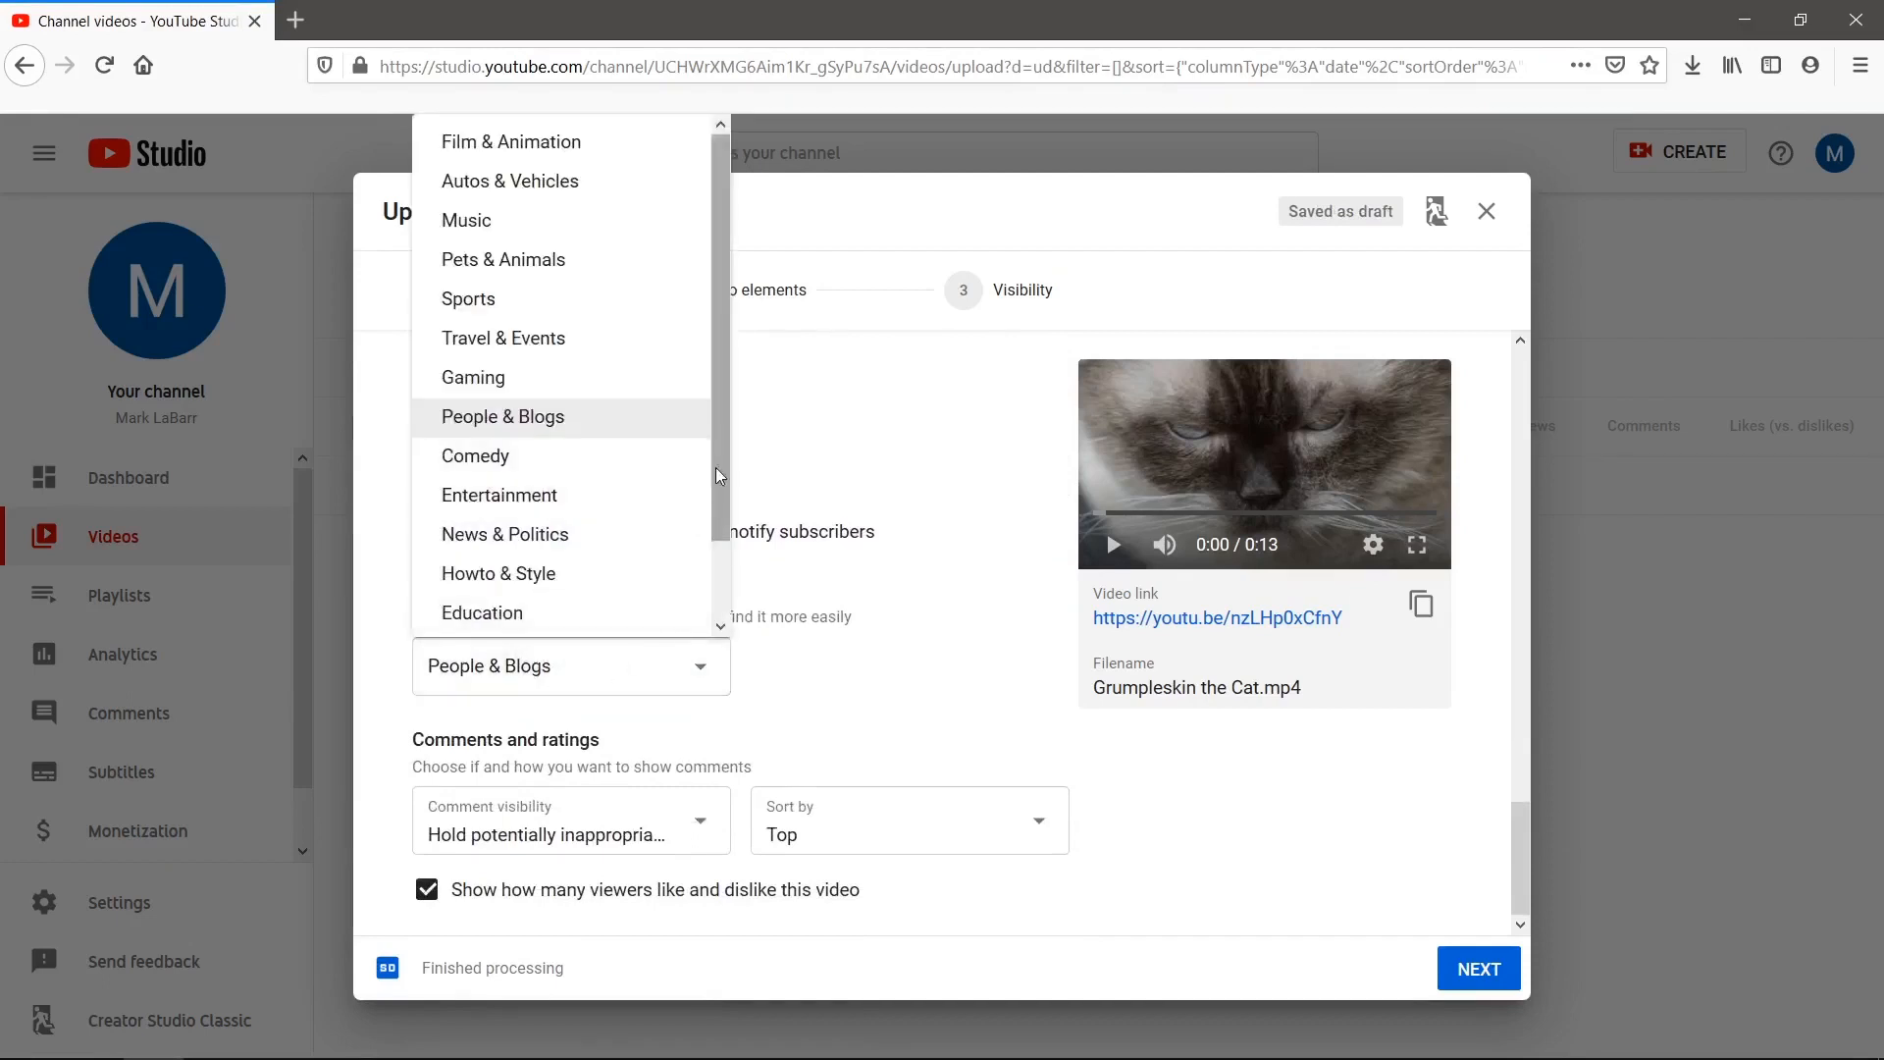
pyautogui.moveTo(716, 468); pyautogui.dragTo(721, 453)
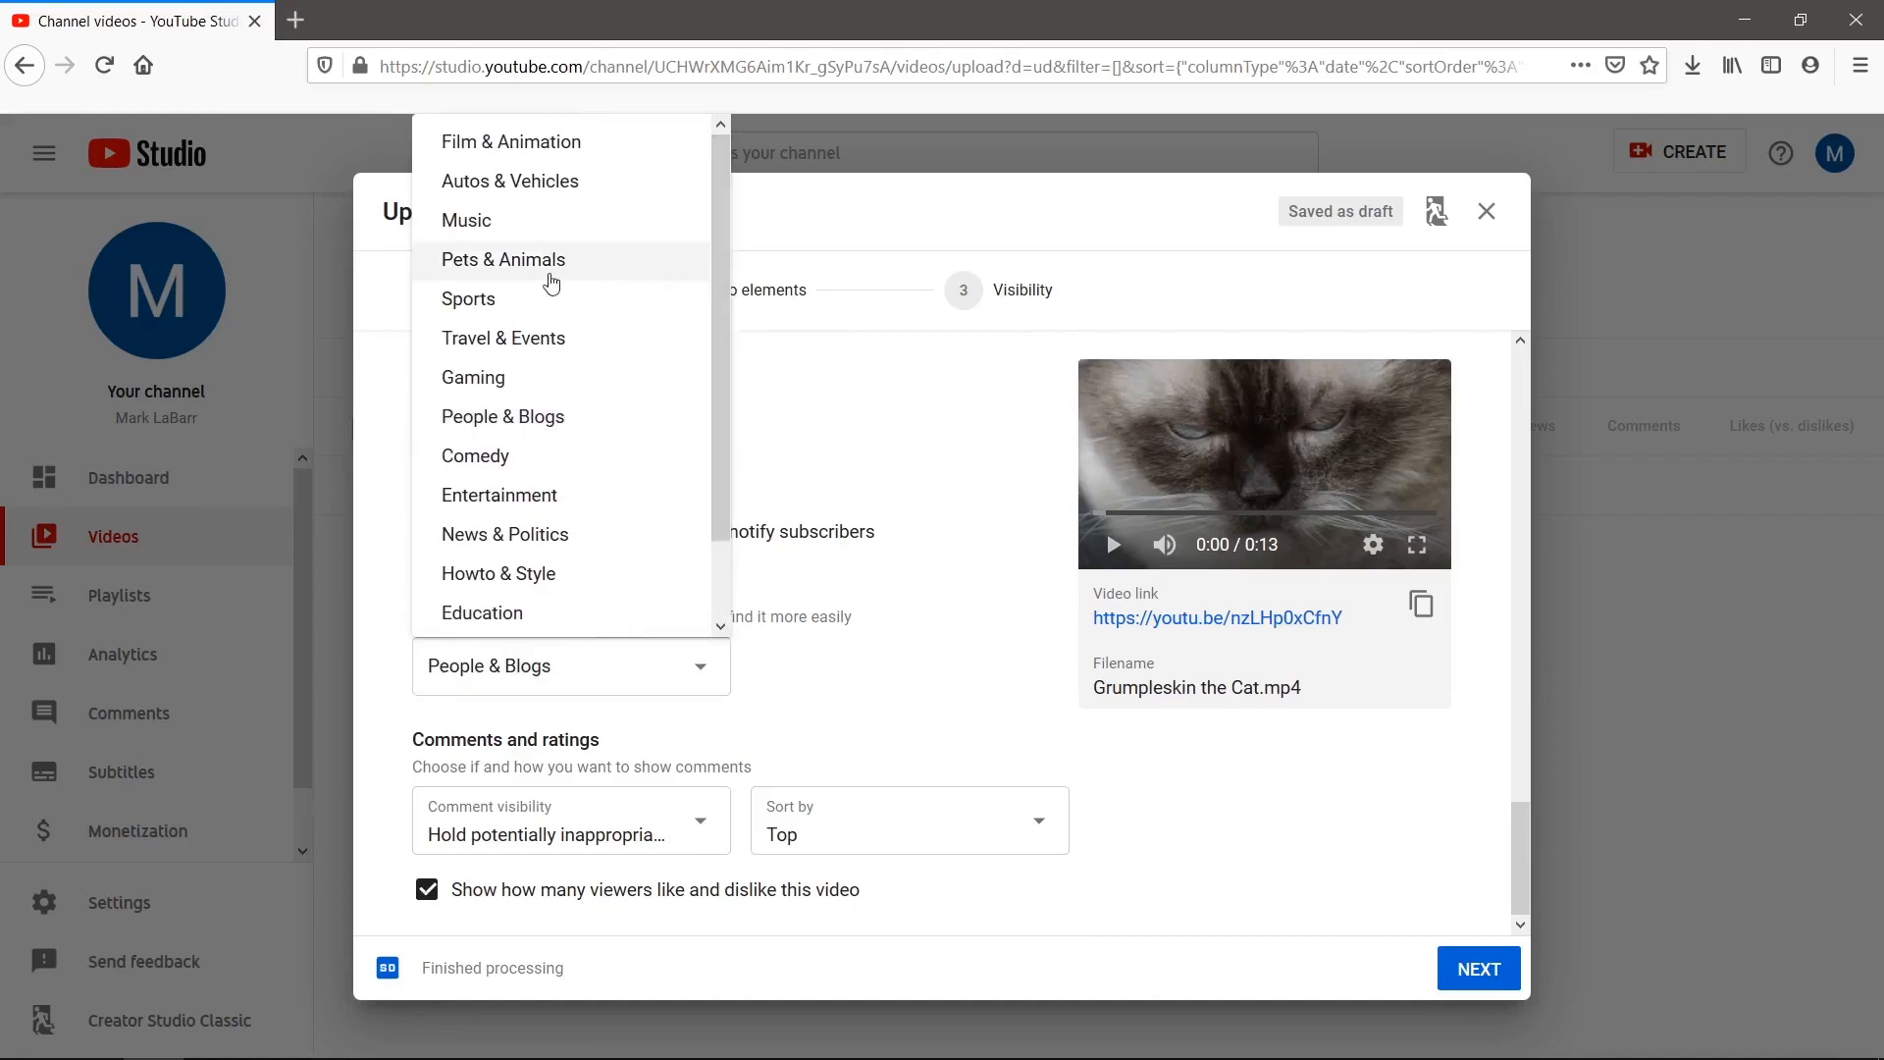
pyautogui.click(508, 273)
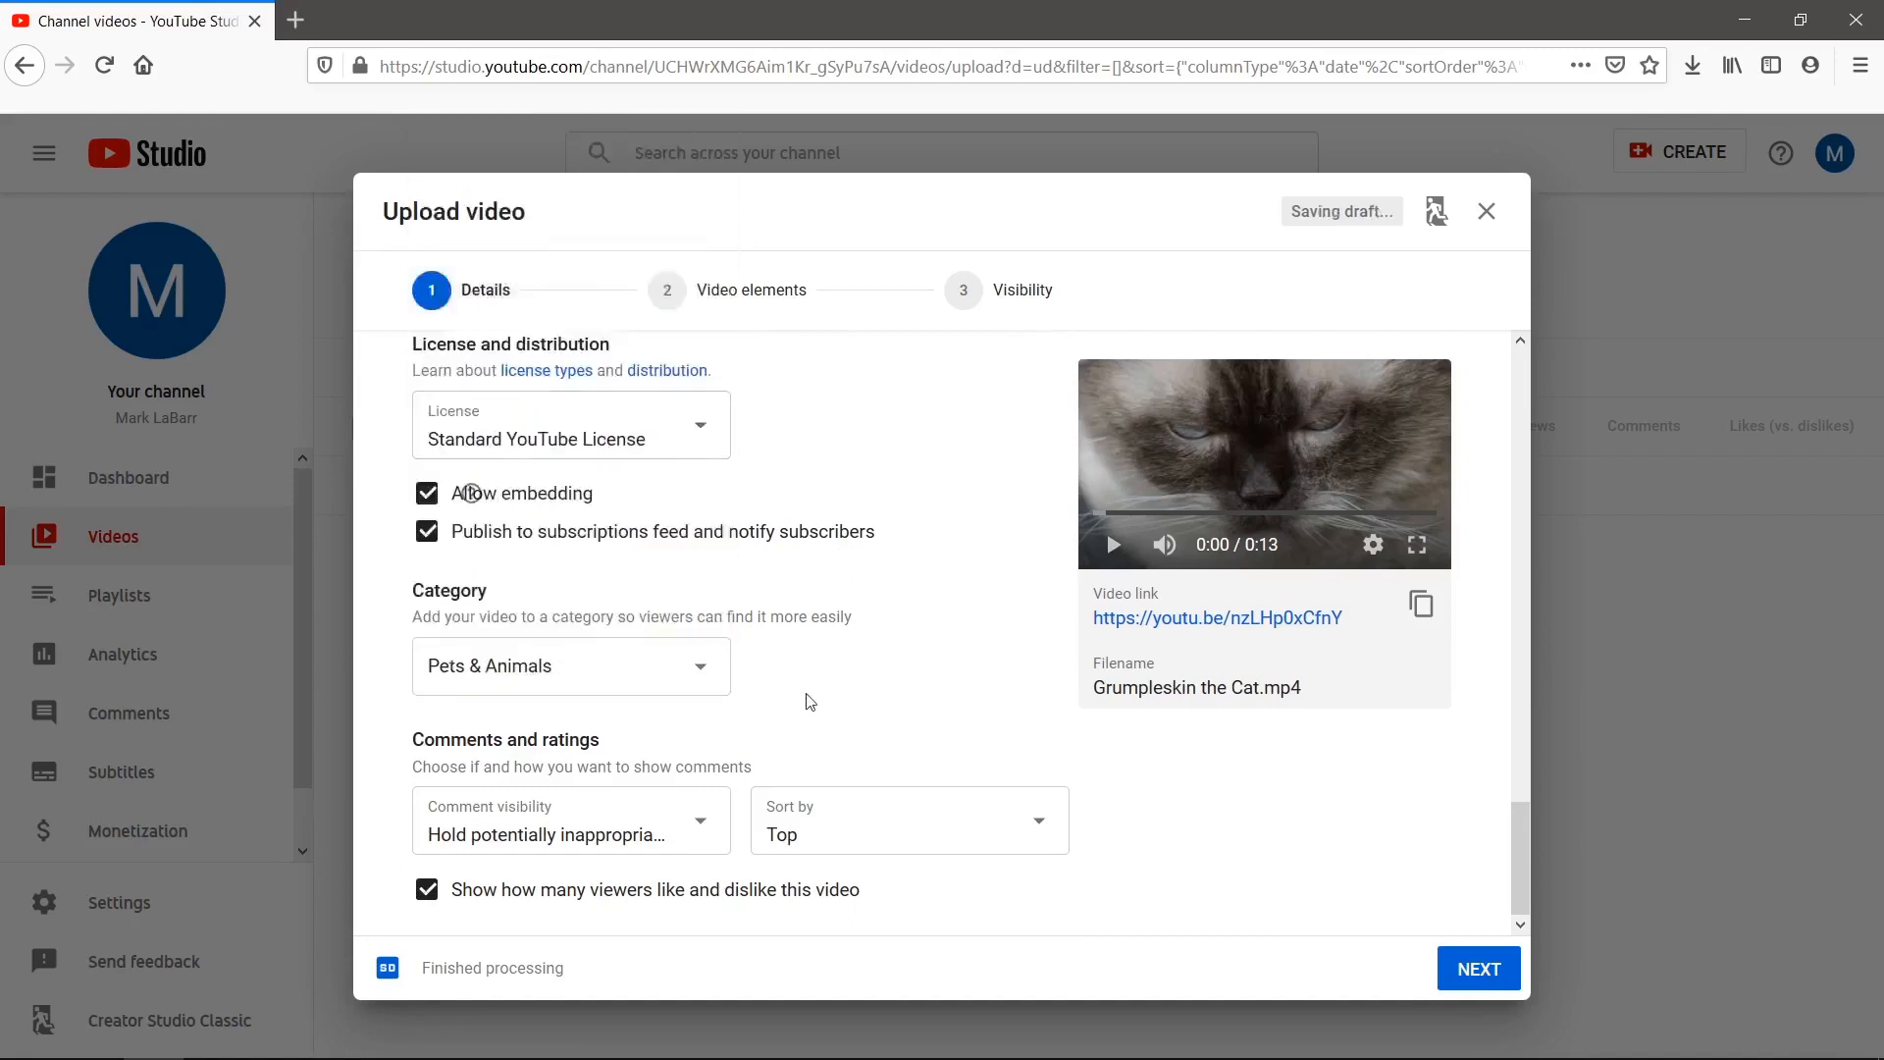
pyautogui.click(691, 807)
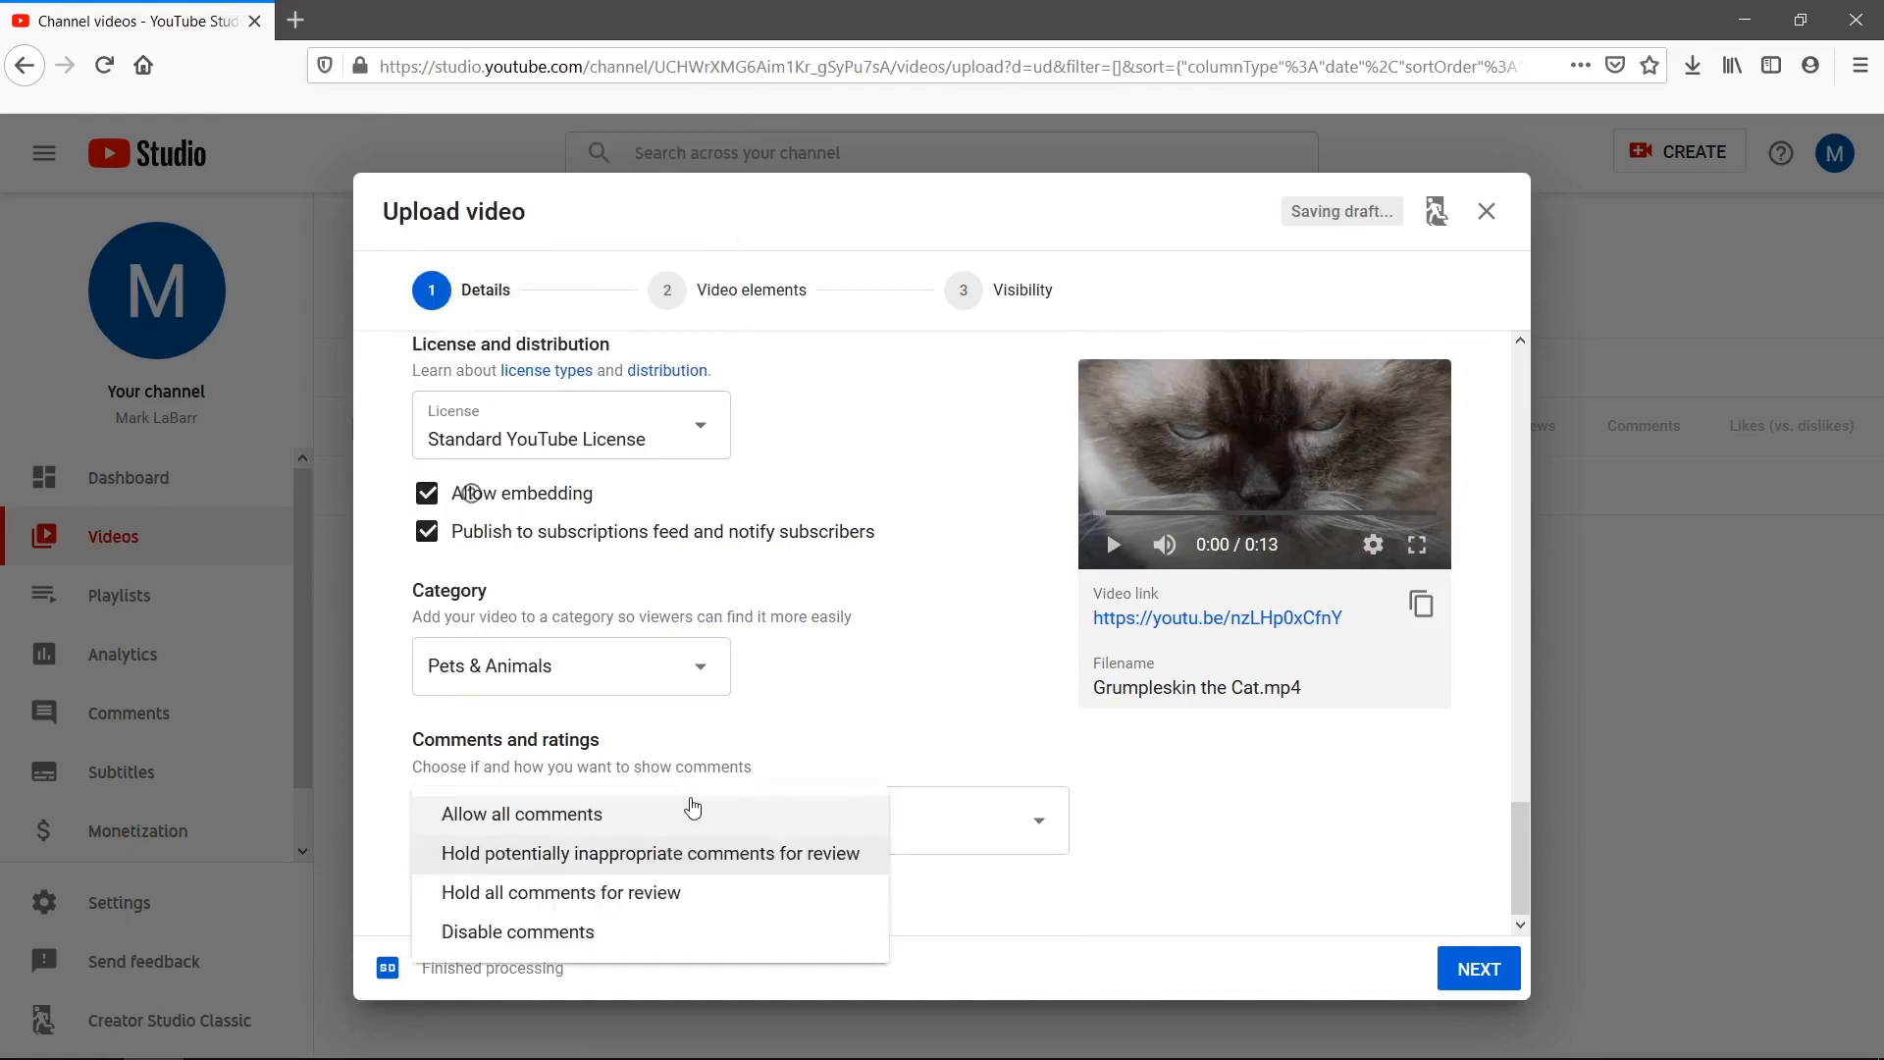
pyautogui.click(700, 868)
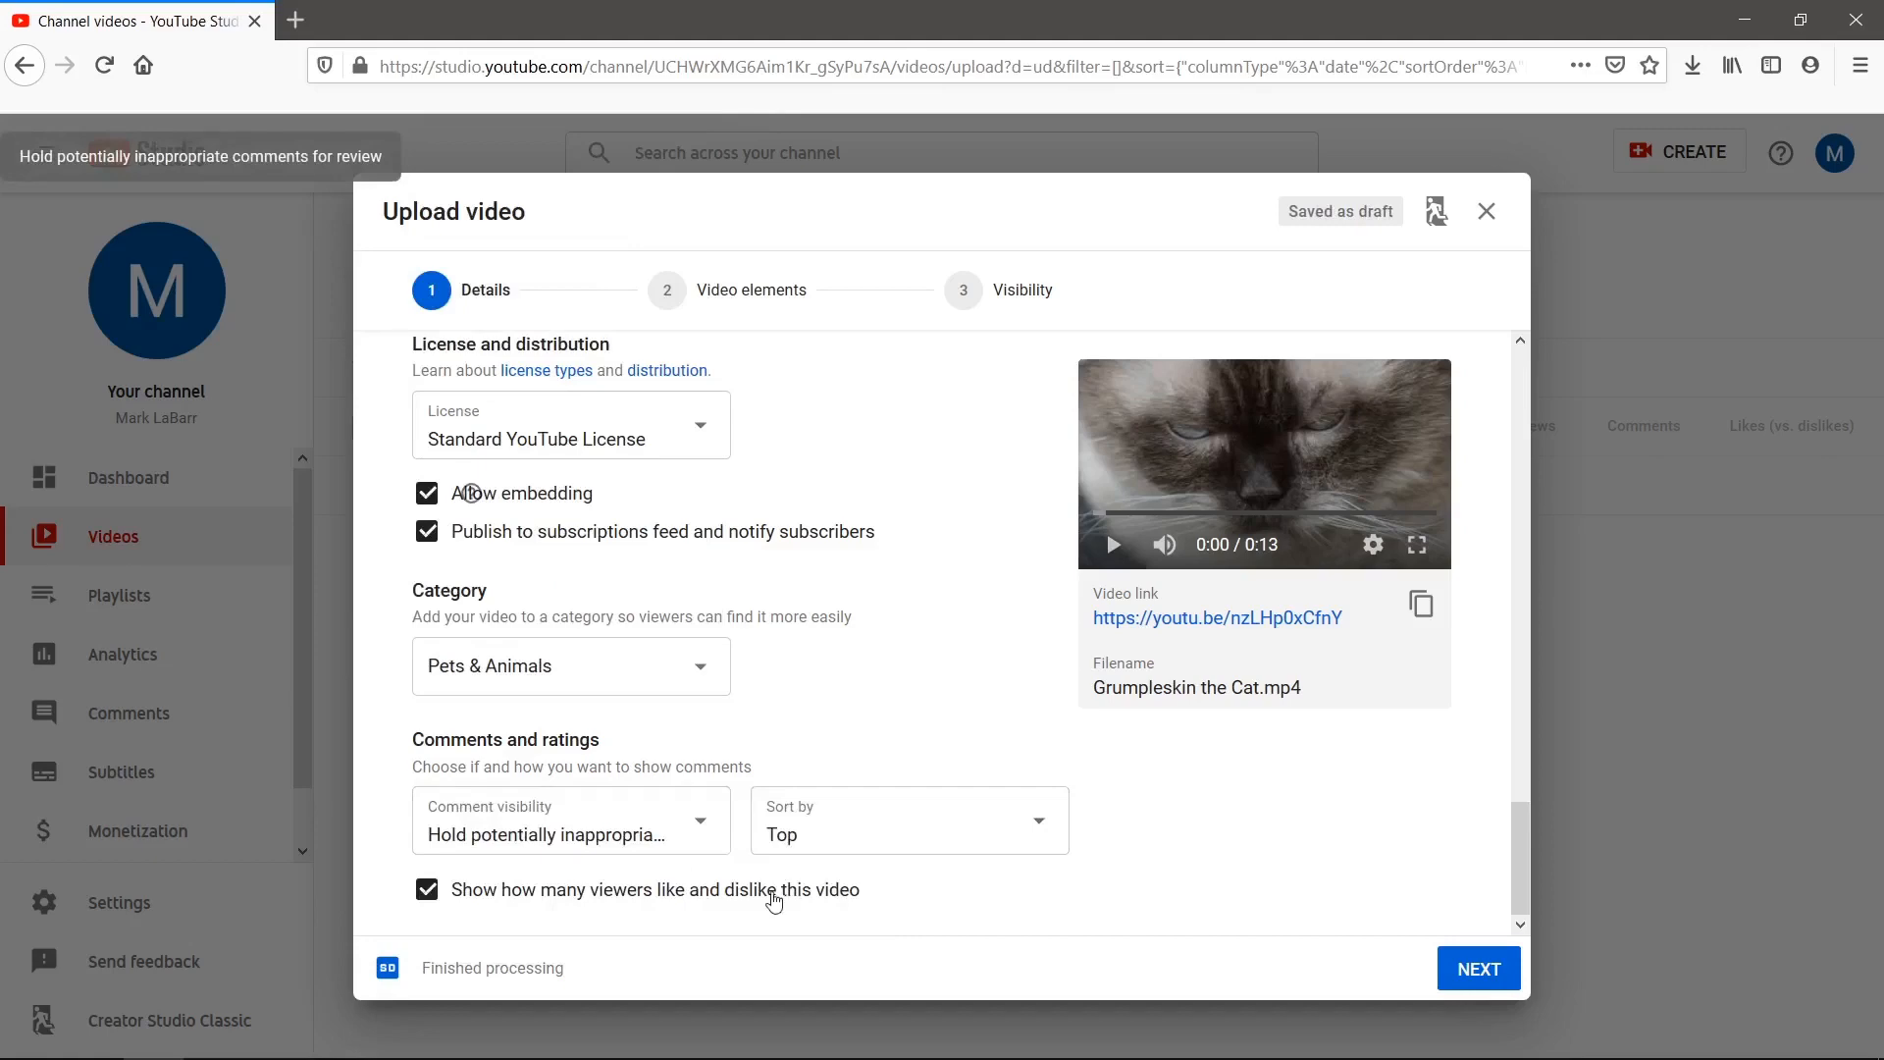
# - Choose the third automatically generated picture as the video's thumbnail
pyautogui.scroll(12, 753, 771)
pyautogui.scroll(8, 753, 770)
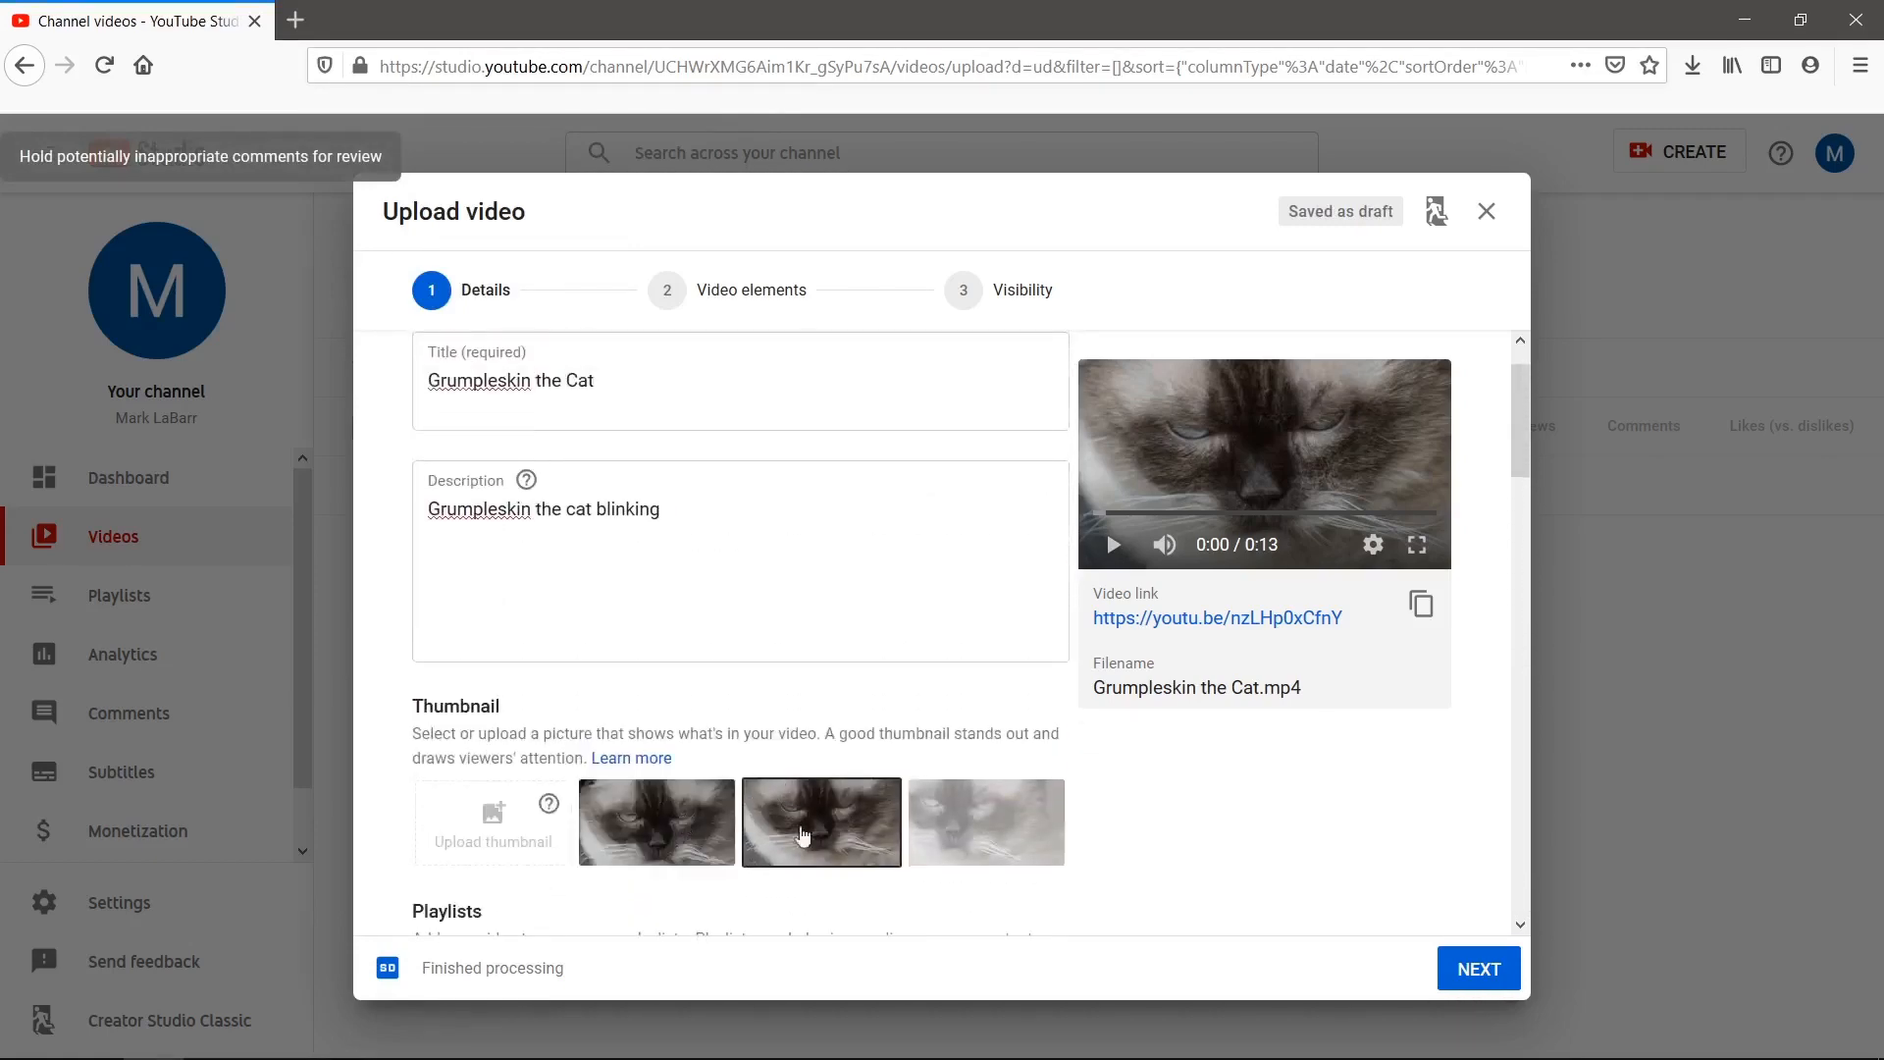
pyautogui.click(989, 837)
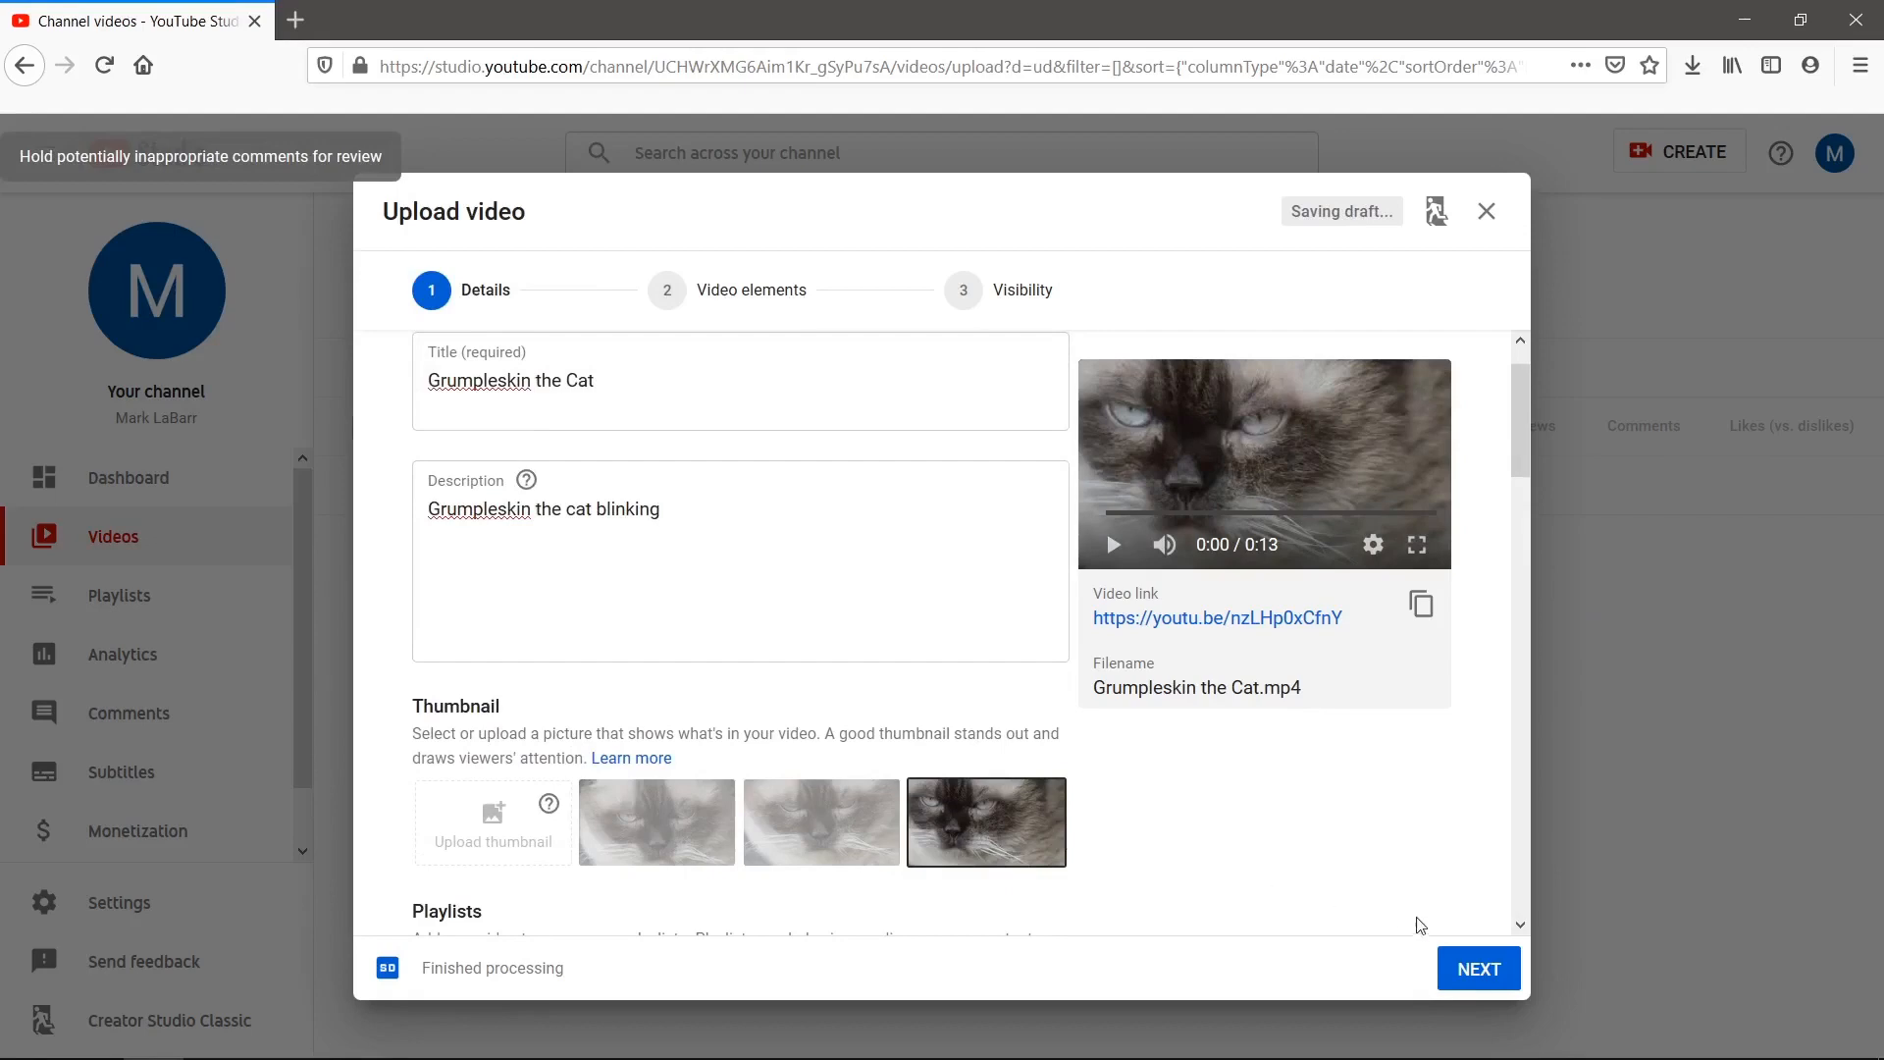
# - Publish the video with Public visibility, without an end screen or cards, and open its video link
pyautogui.click(1470, 969)
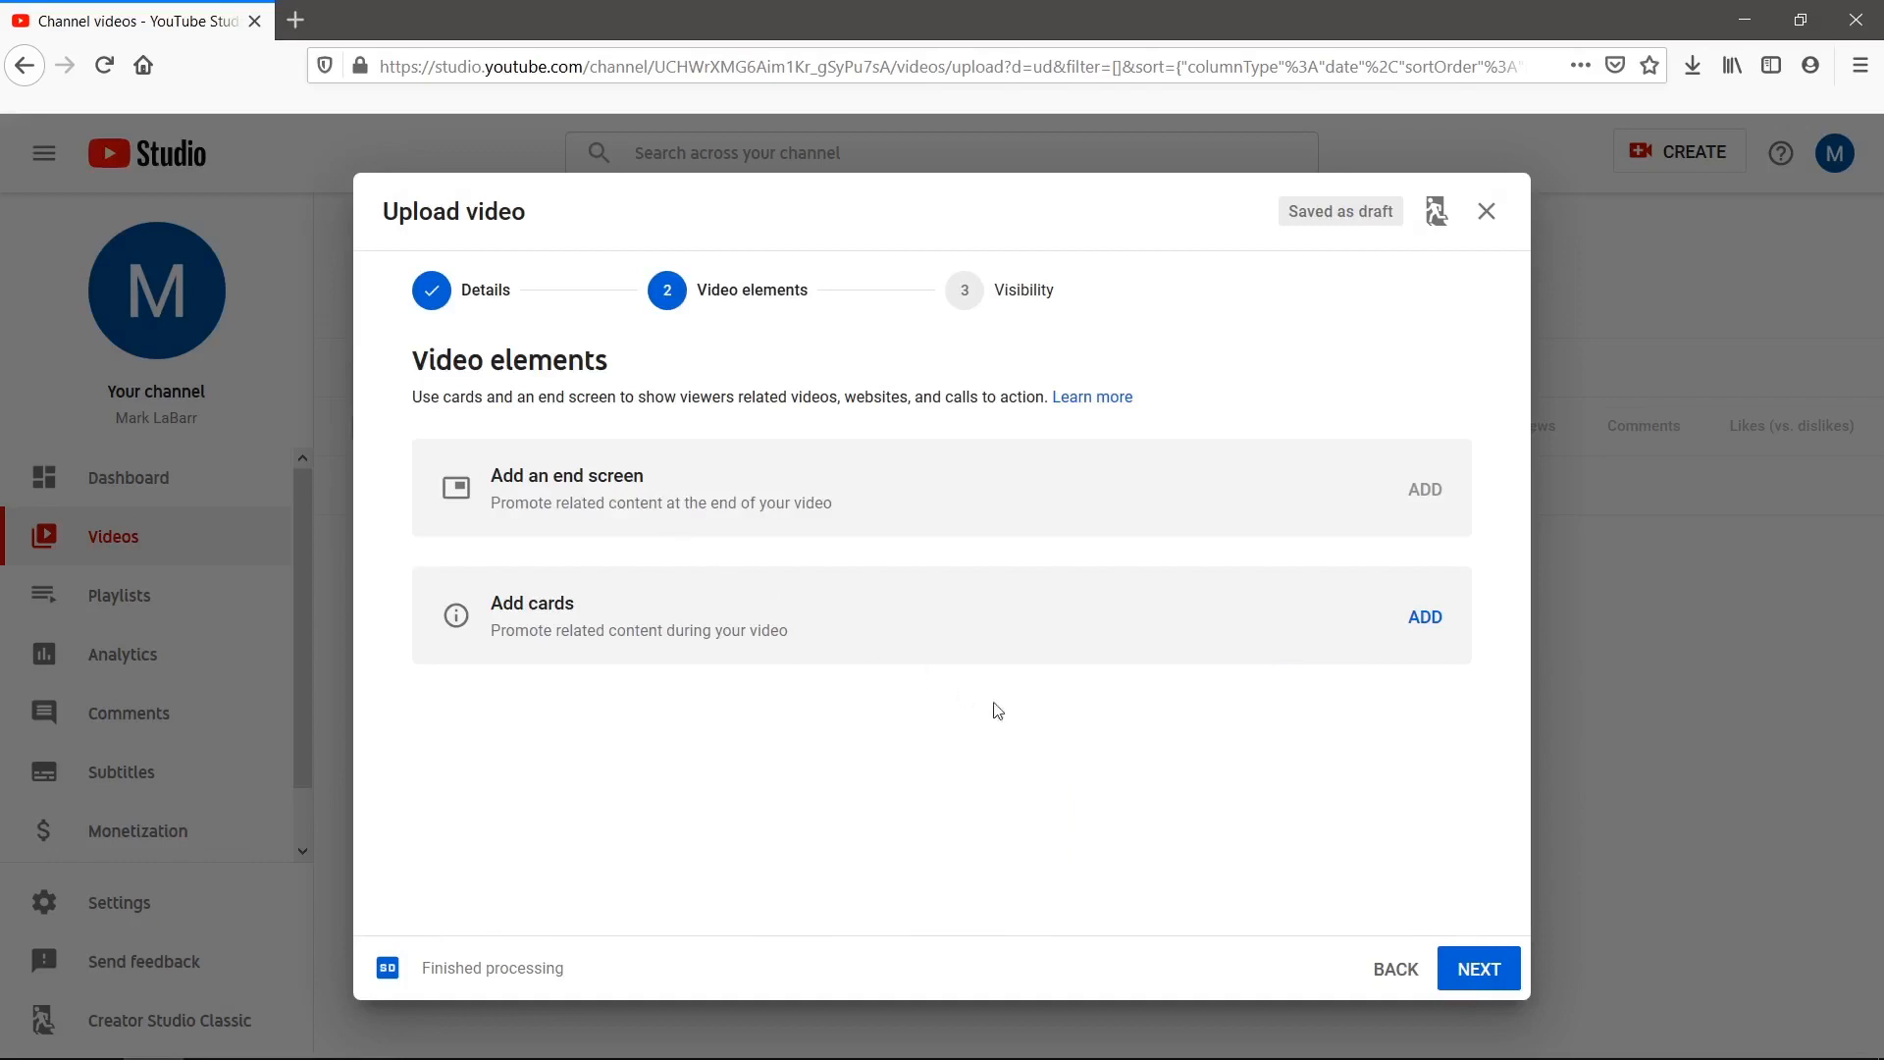
pyautogui.click(1484, 966)
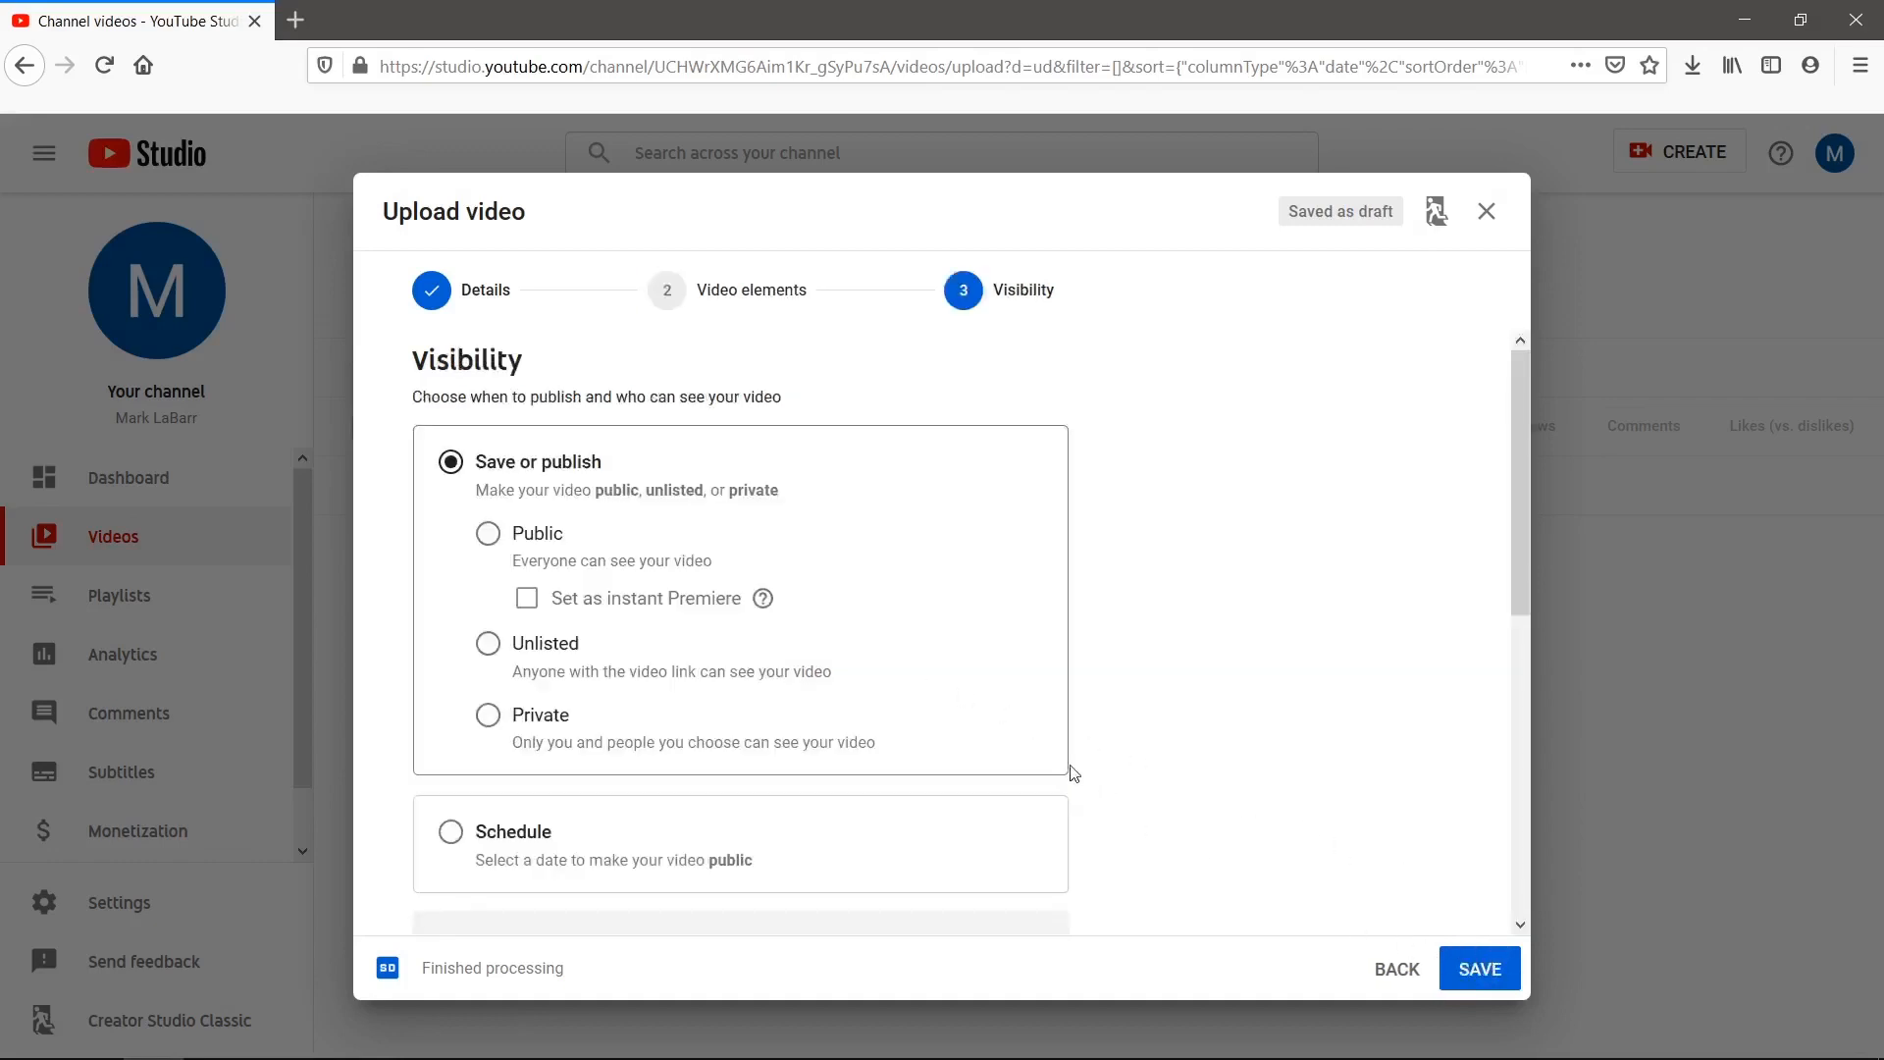
pyautogui.click(496, 536)
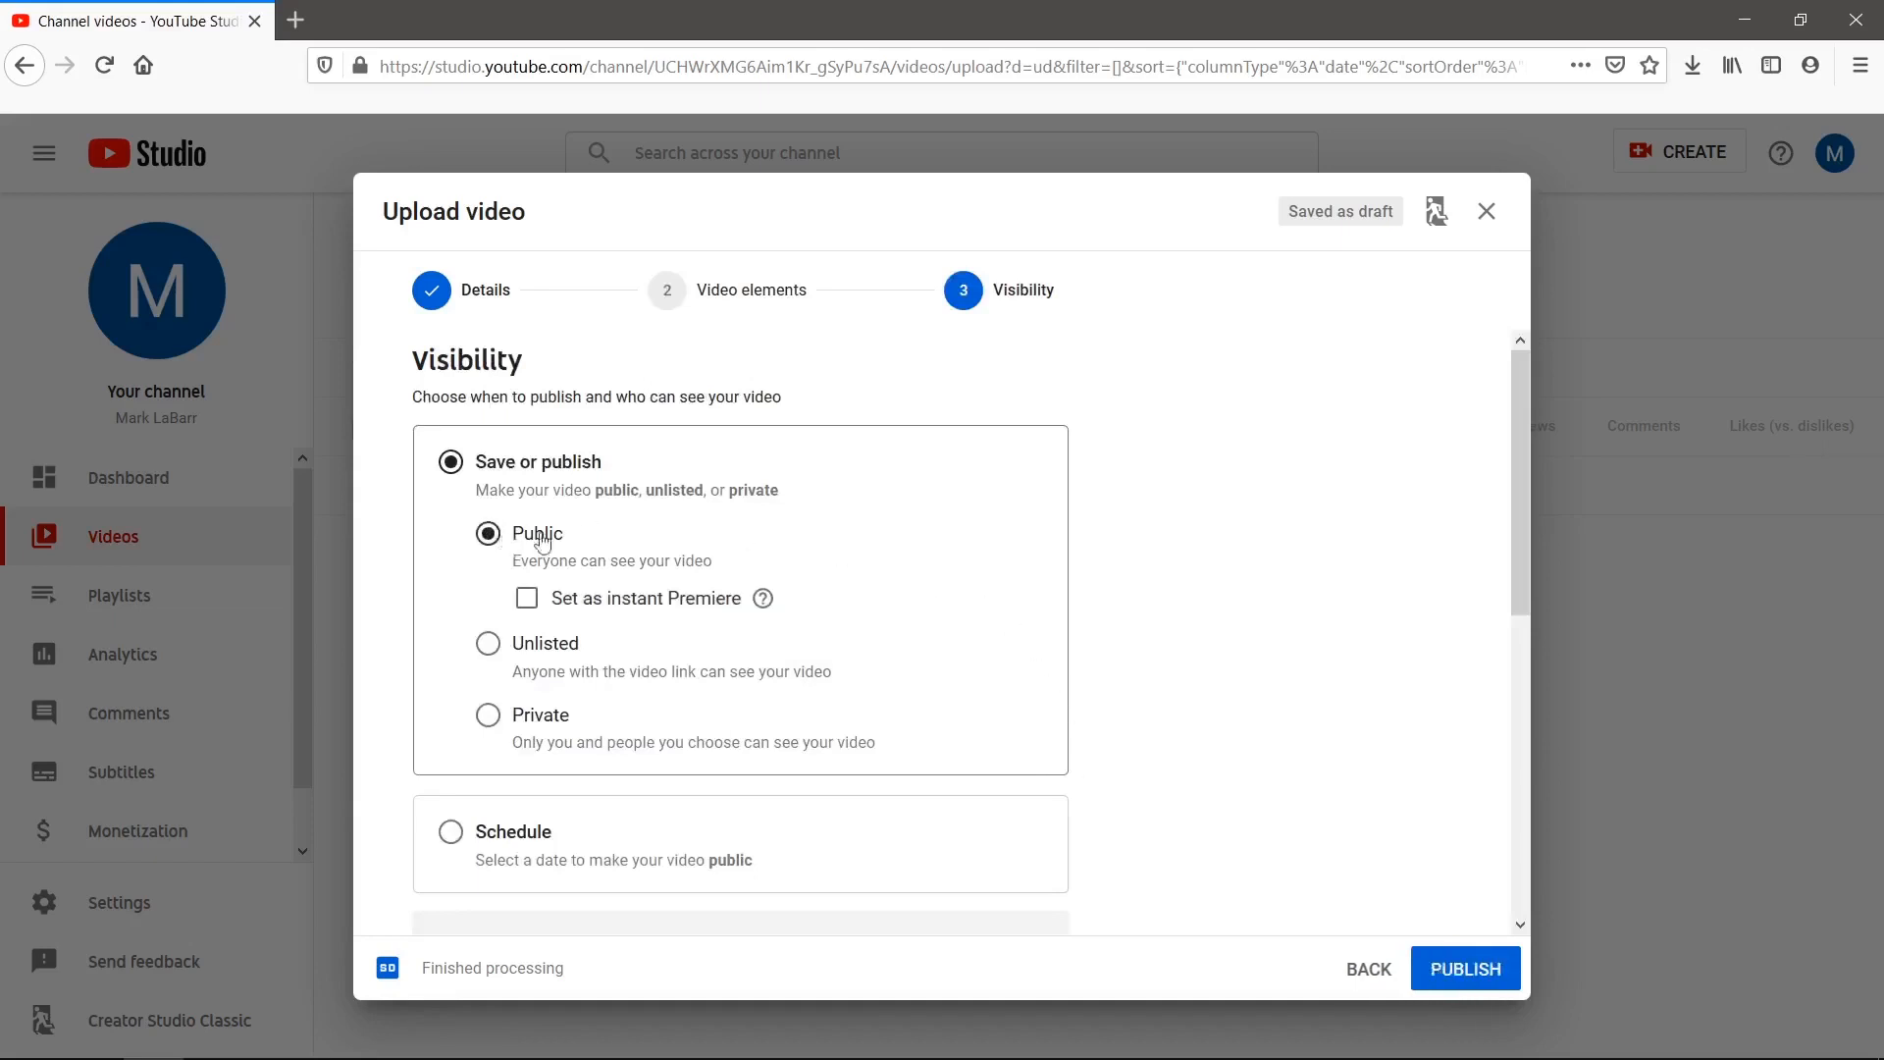
pyautogui.scroll(-4, 776, 540)
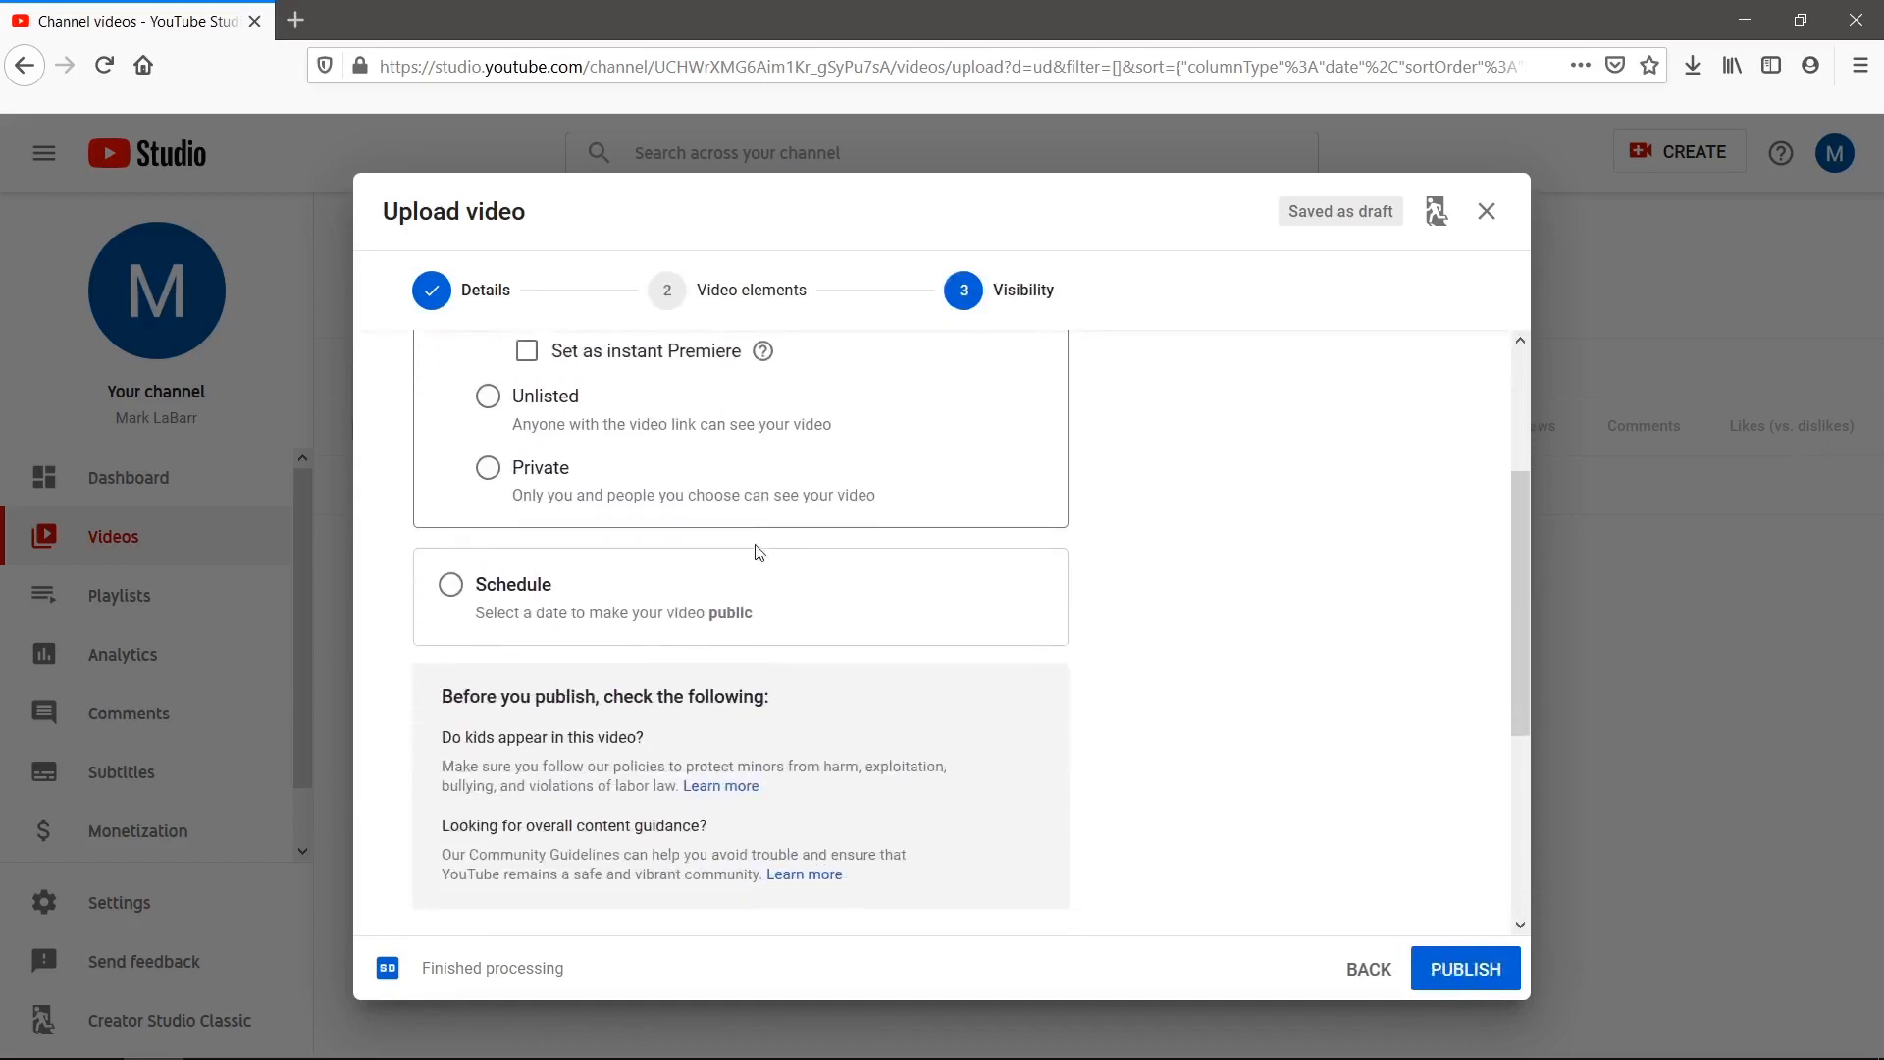
pyautogui.scroll(-3, 759, 552)
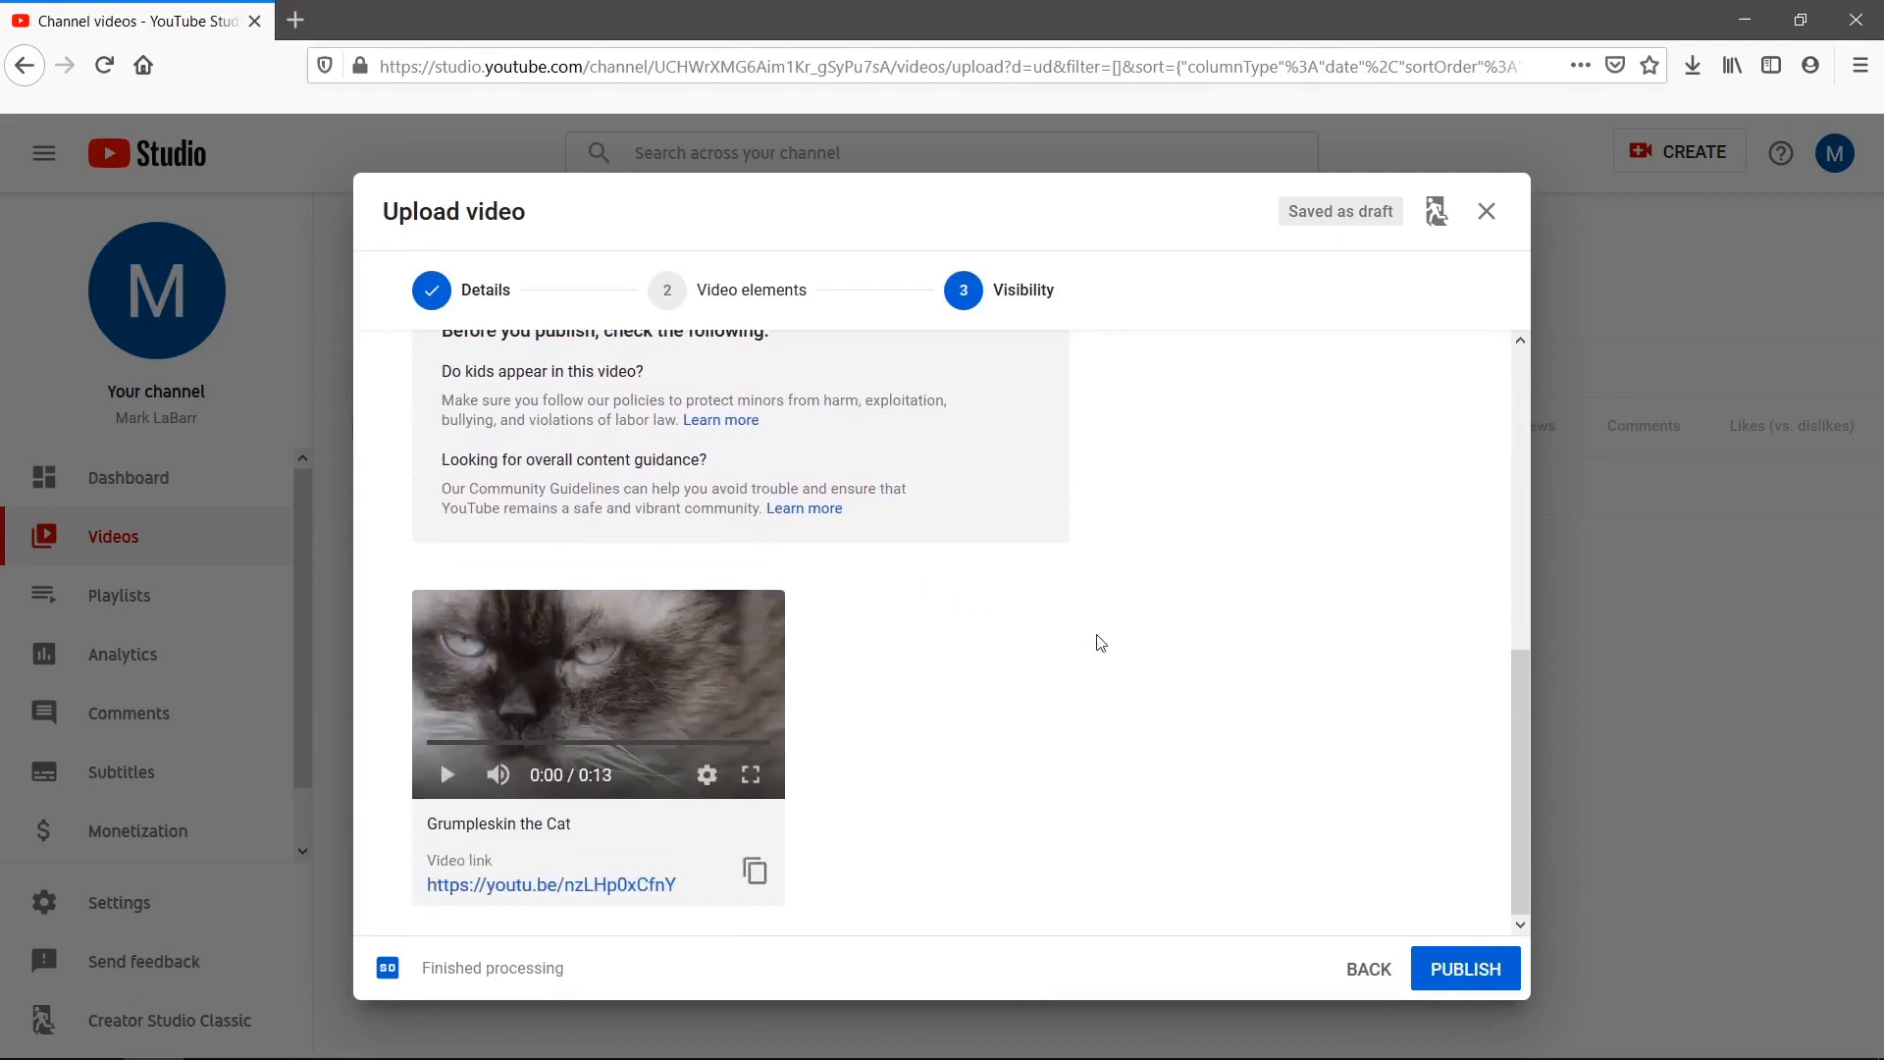
pyautogui.click(1447, 962)
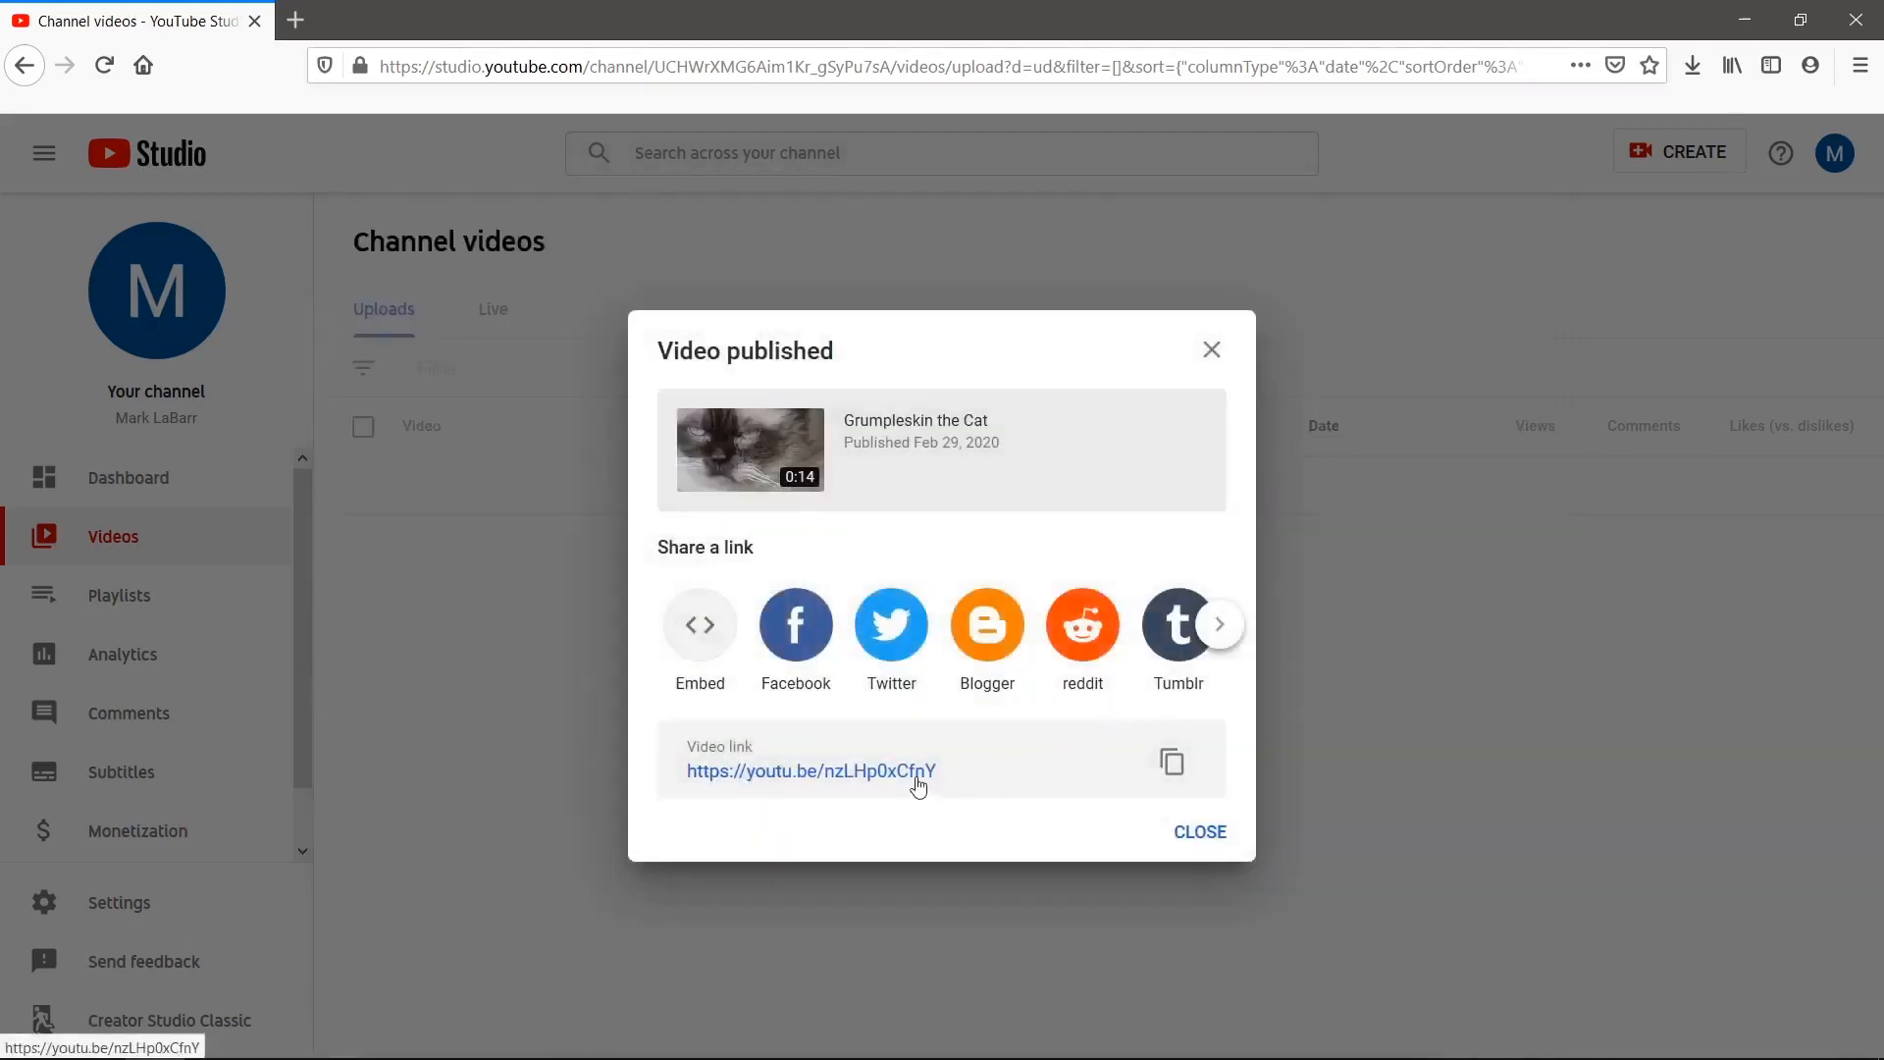
pyautogui.click(756, 782)
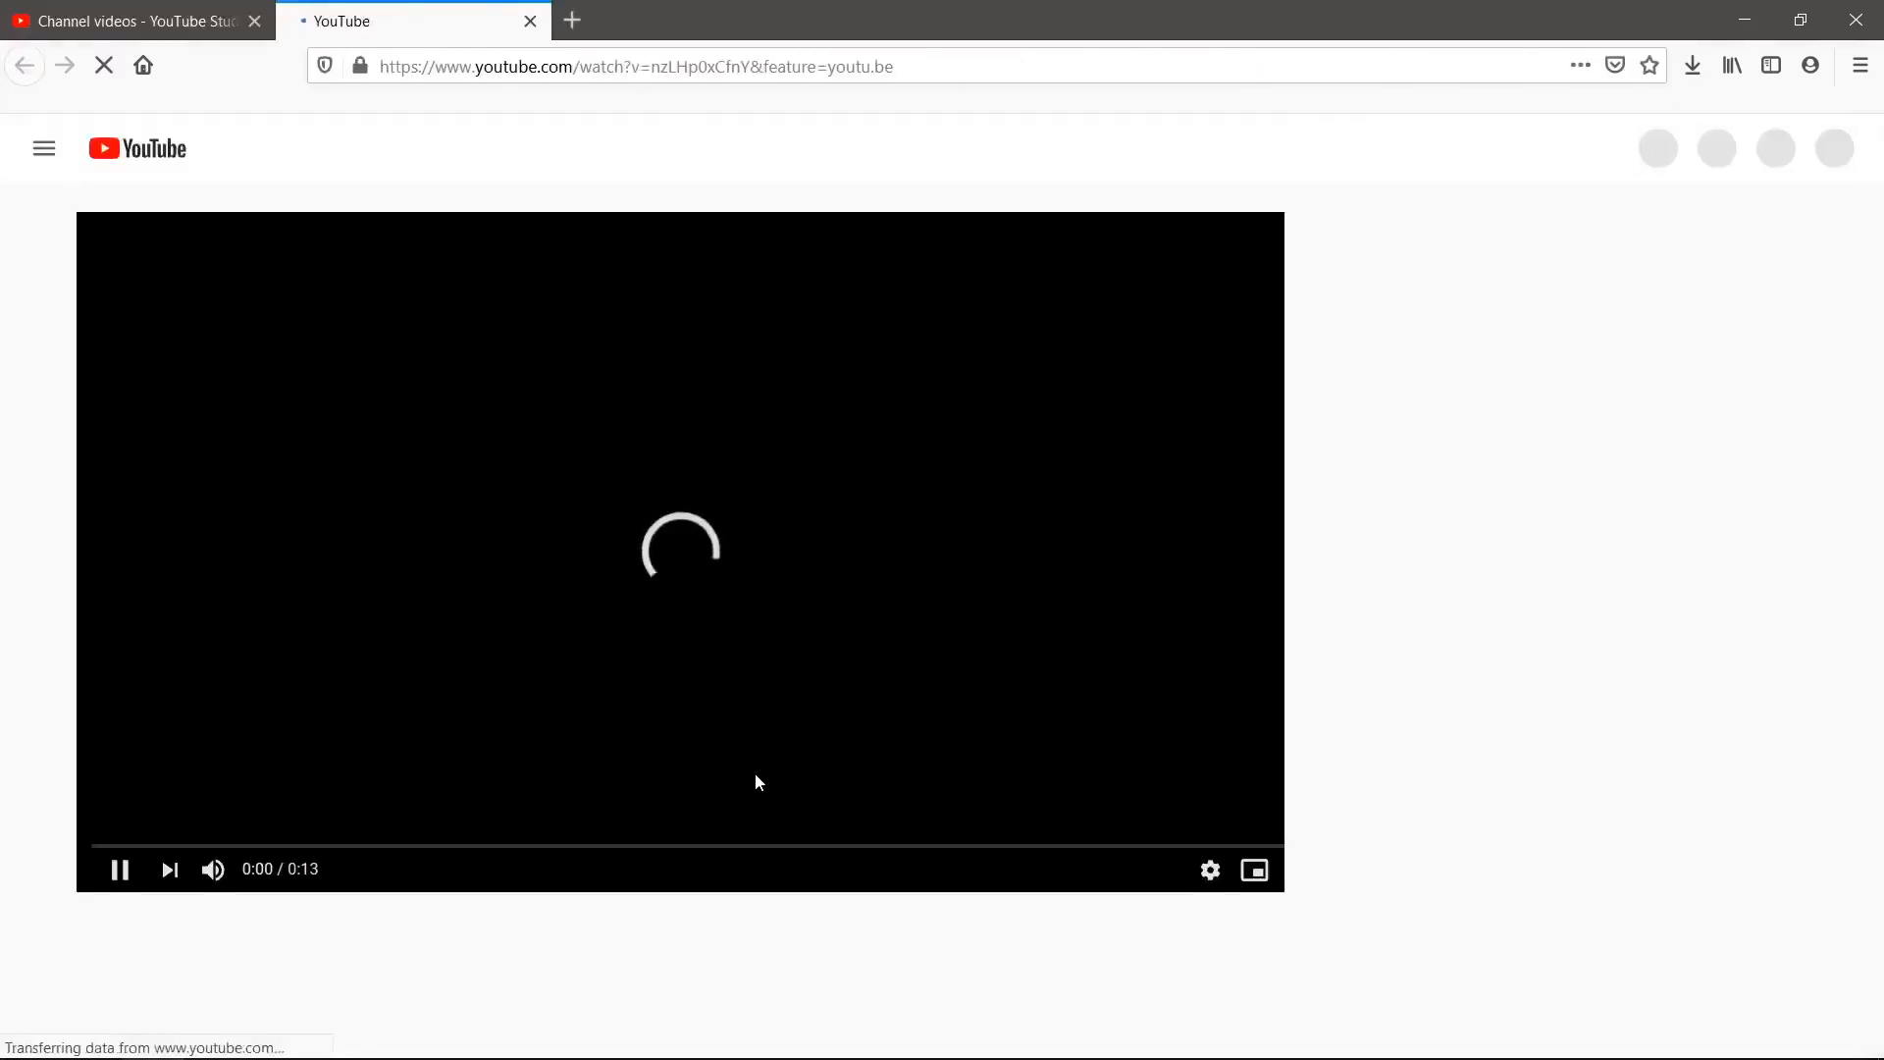